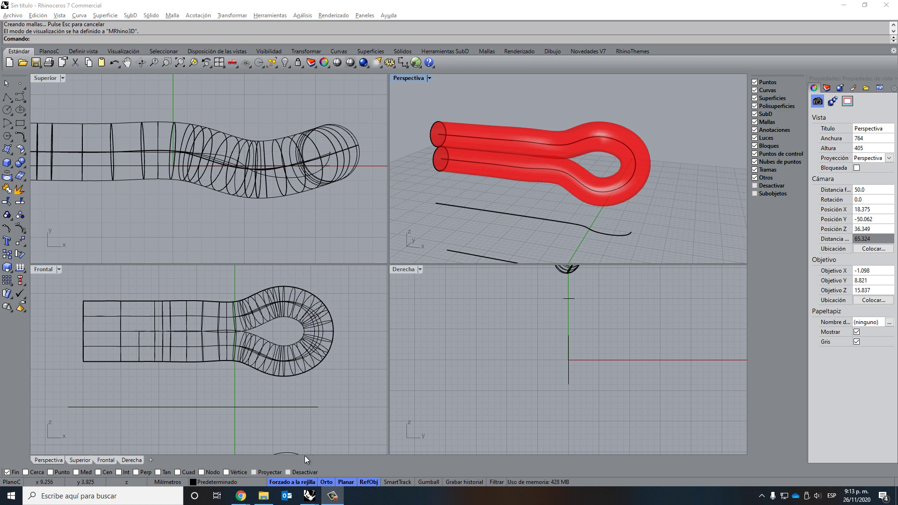
# Look at the knot ring reference picture open in Google Chrome and return to the Rhino model.
pyautogui.moveTo(240, 496)
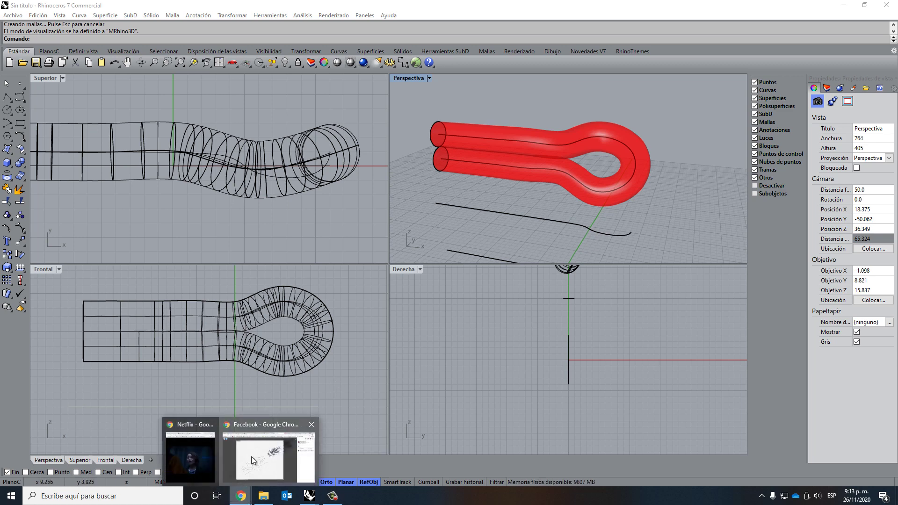
pyautogui.click(252, 457)
pyautogui.click(448, 4)
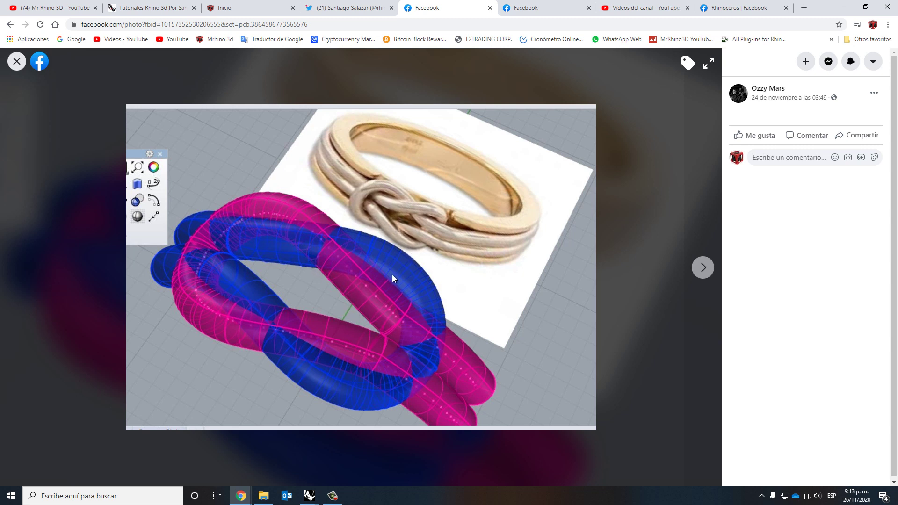
pyautogui.click(844, 7)
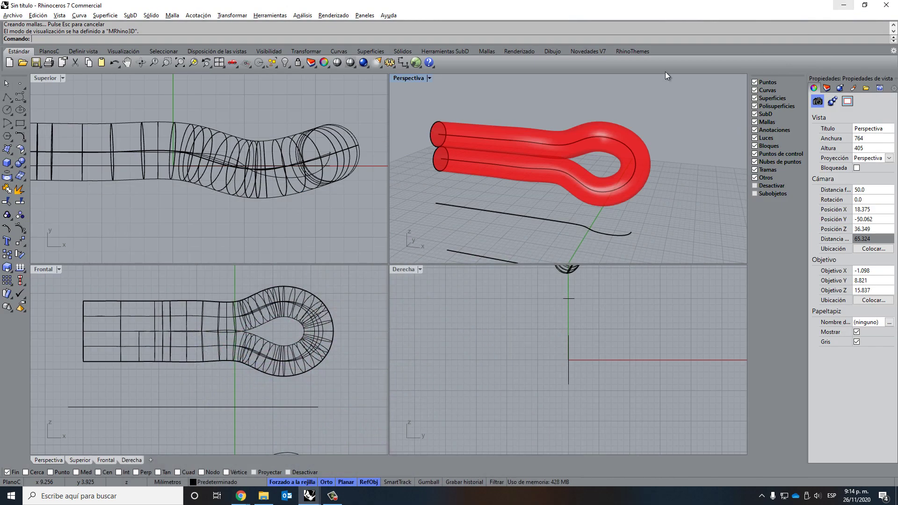
# Try raising the upper-leg control point just before the loop's neck in the front view, and undo the move.
pyautogui.click(532, 143)
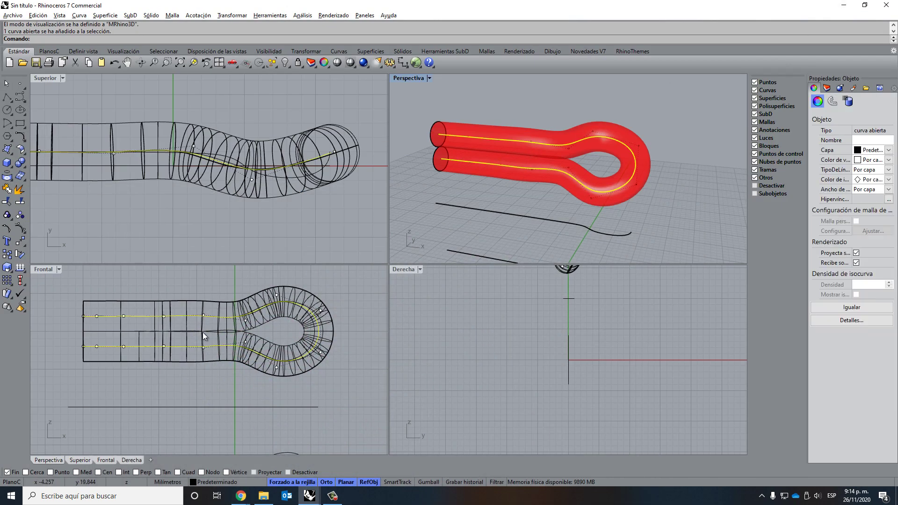
pyautogui.moveTo(203, 333); pyautogui.dragTo(199, 365, button='right')
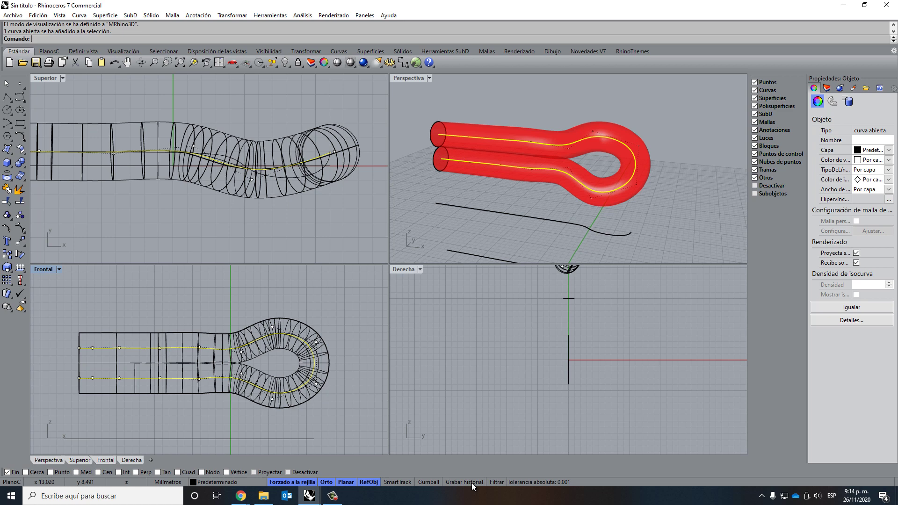
pyautogui.click(192, 304)
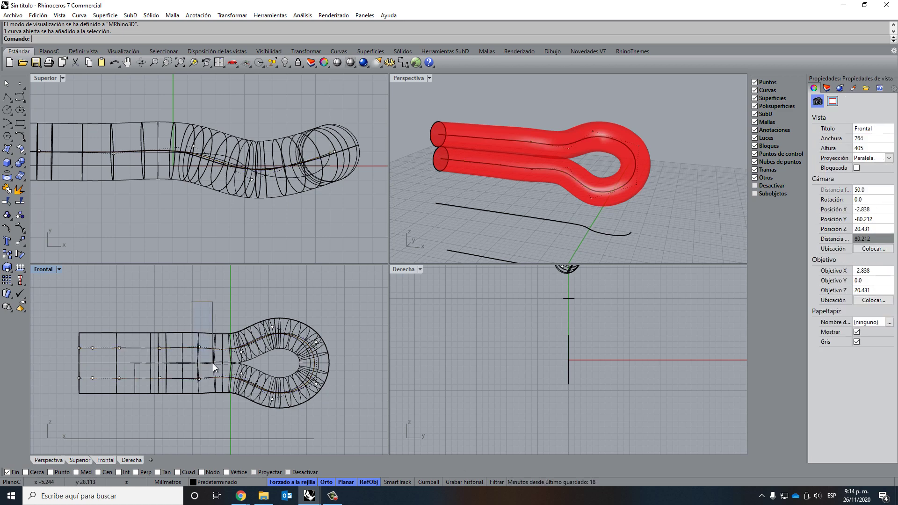
pyautogui.click(205, 350)
pyautogui.moveTo(198, 345); pyautogui.dragTo(198, 291)
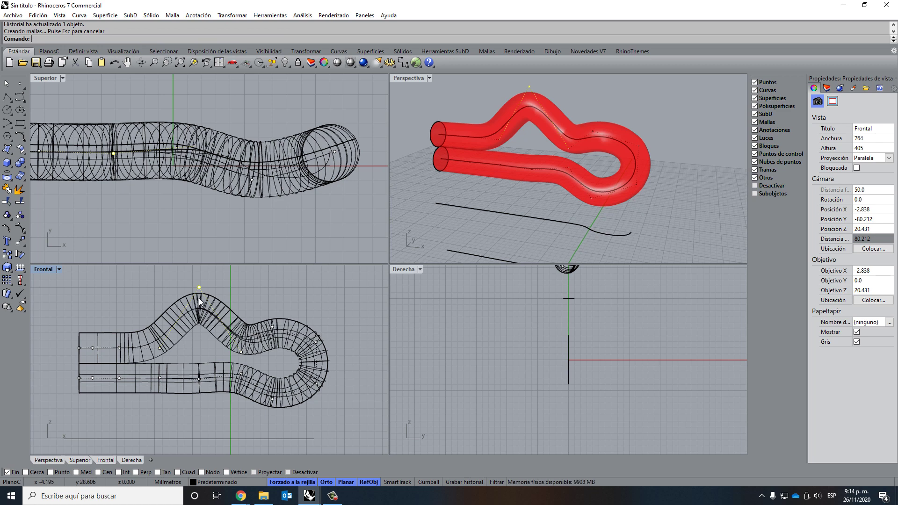
pyautogui.hotkey('ctrl', 'z')
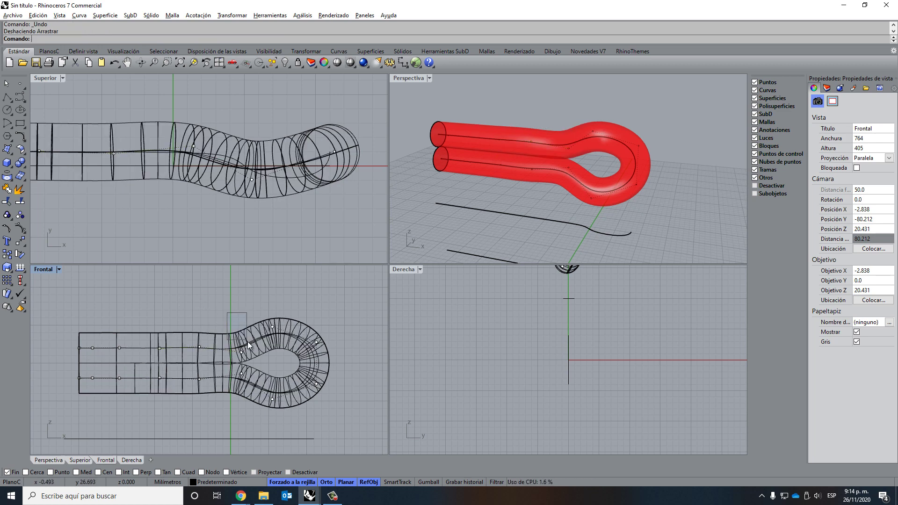
# Try raising the upper control point at the loop's neck in the front view, and undo the move.
pyautogui.click(242, 352)
pyautogui.moveTo(241, 352); pyautogui.dragTo(239, 294)
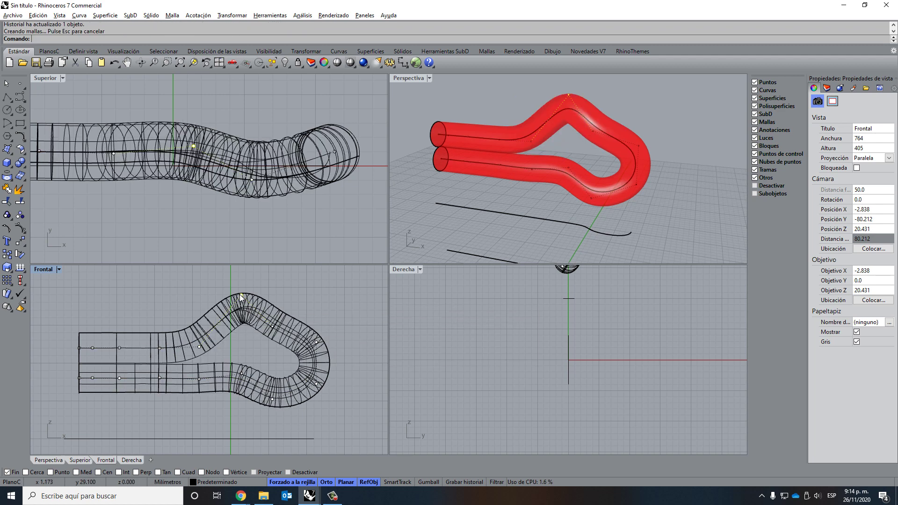
pyautogui.moveTo(547, 150); pyautogui.dragTo(505, 171, button='right')
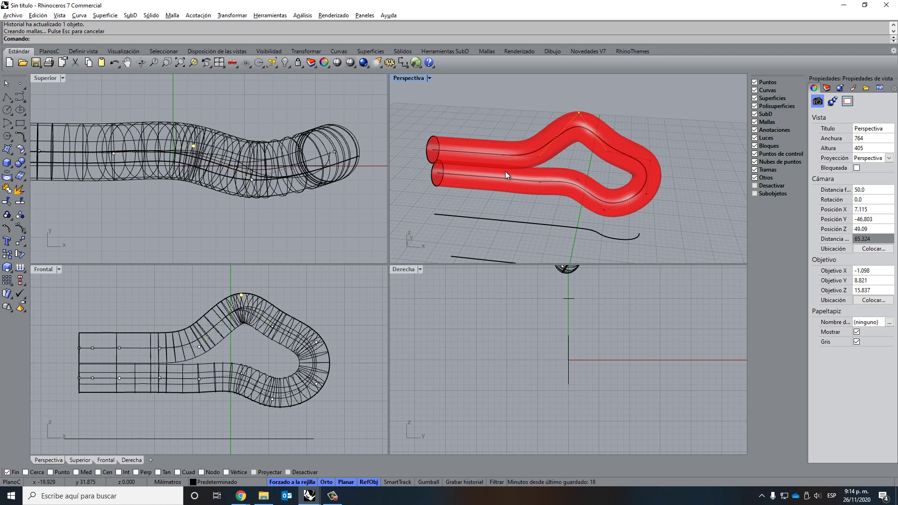
pyautogui.hotkey('ctrl', 'z')
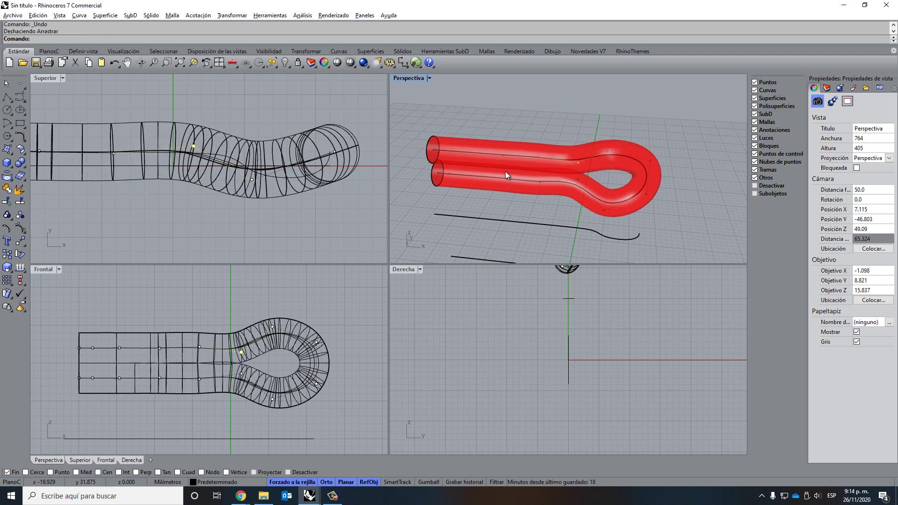
# Delete the closed pipe solid, keeping the looped path curve inside it.
pyautogui.click(268, 350)
pyautogui.click(268, 350)
pyautogui.press('Delete')
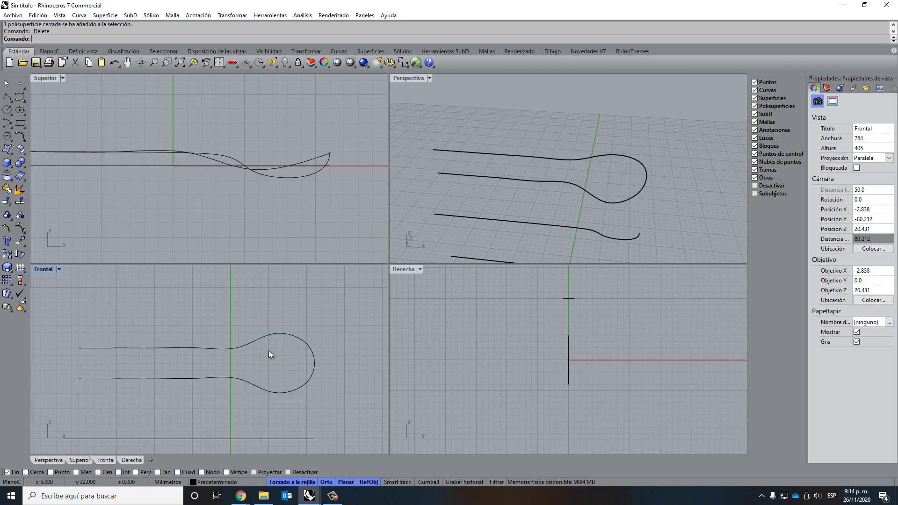
# Try deleting the two control points at the neck of the looped curve, and undo the deletion.
pyautogui.click(236, 348)
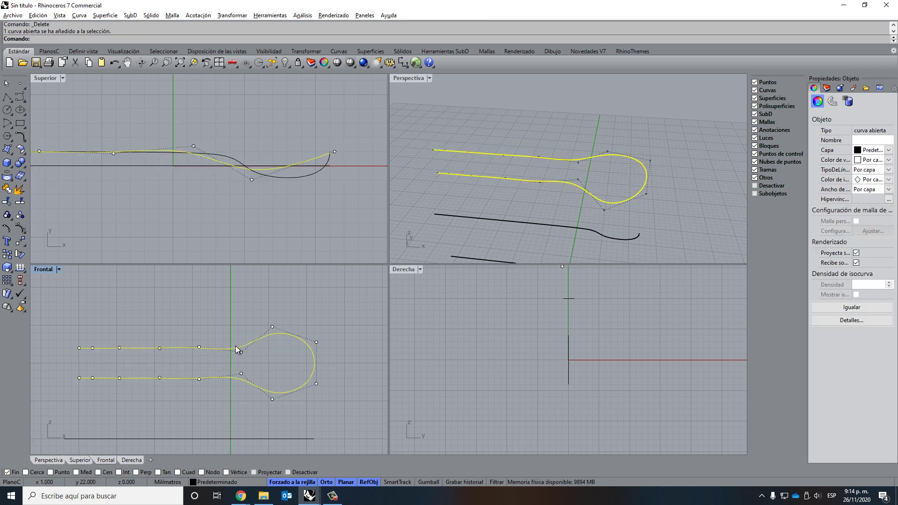
pyautogui.moveTo(237, 330); pyautogui.dragTo(252, 399)
pyautogui.press('Delete')
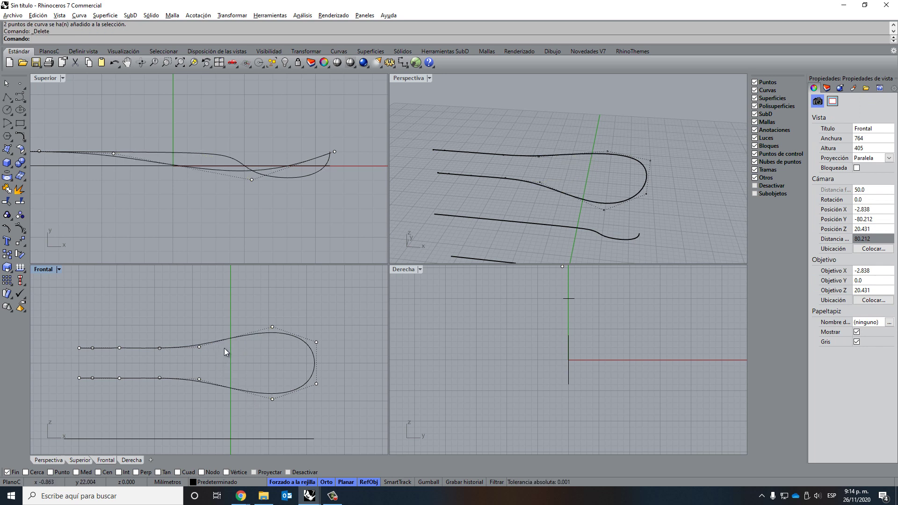
pyautogui.hotkey('ctrl', 'z')
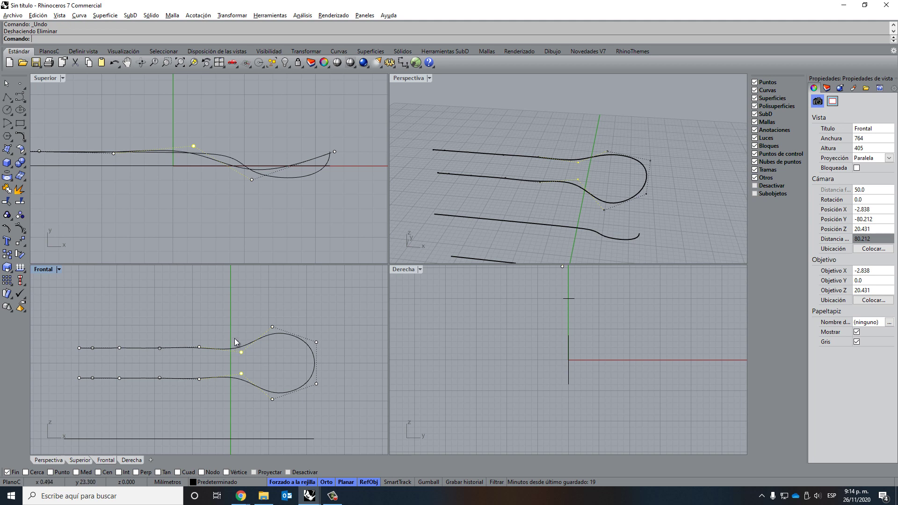
# Shift the two neck control points of the looped curve slightly toward the open ends in the front view.
pyautogui.moveTo(241, 351); pyautogui.dragTo(221, 353)
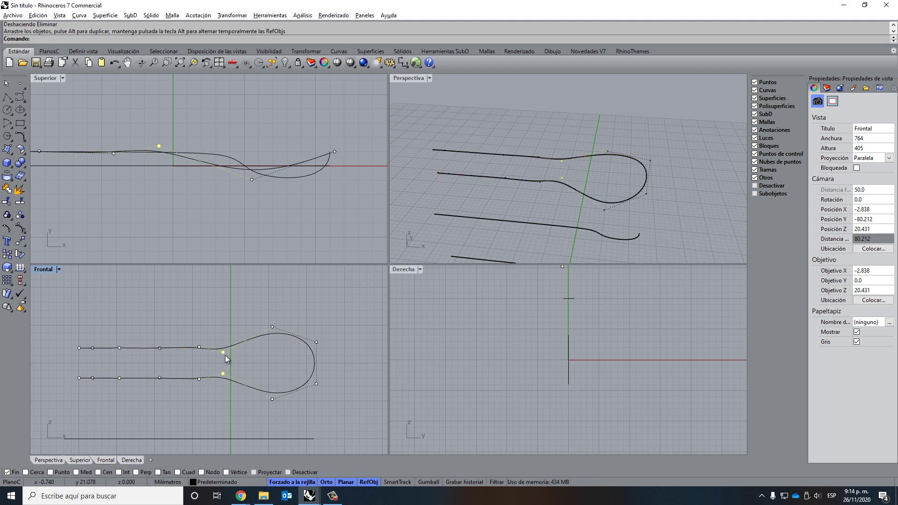
pyautogui.scroll(3, 214, 357)
pyautogui.scroll(2, 206, 359)
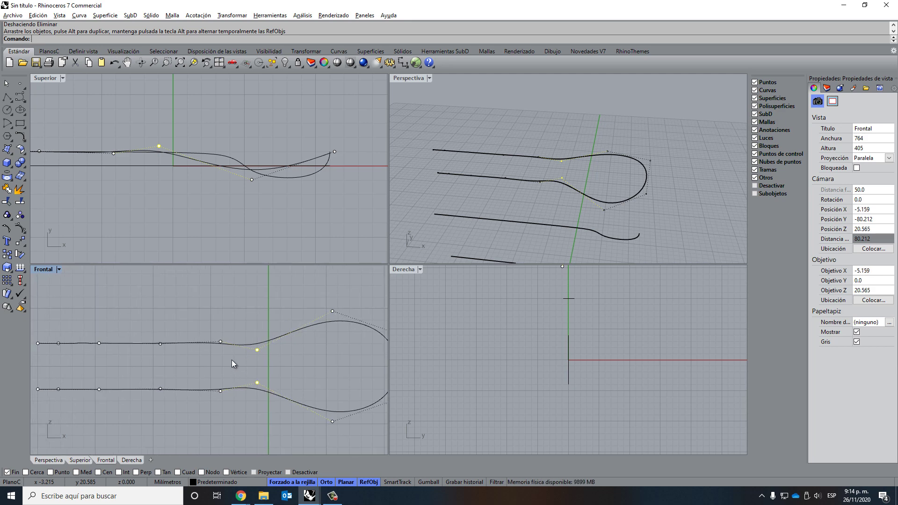
# Create a pipe along the adjusted looped curve with a radius of 1 mm at both ends and no intermediate radii.
pyautogui.click(252, 348)
pyautogui.scroll(-1, 253, 350)
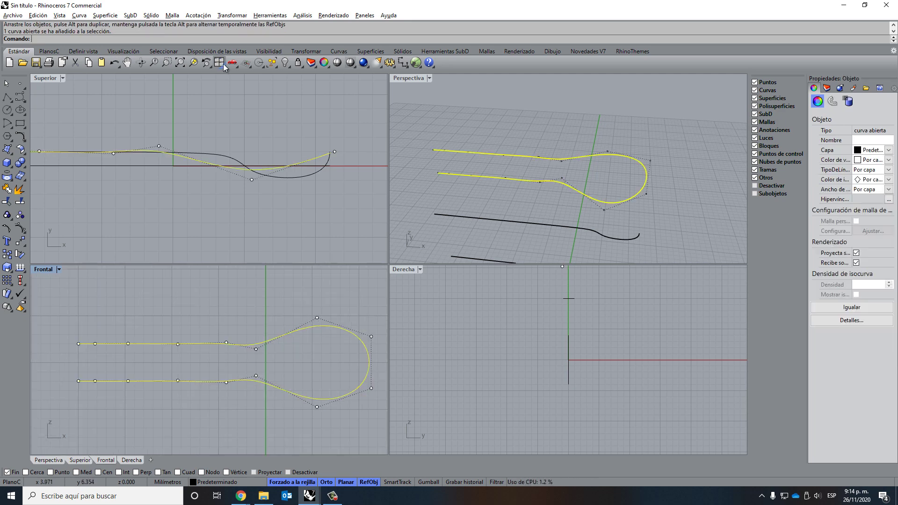
pyautogui.middleClick(226, 38)
pyautogui.click(278, 145)
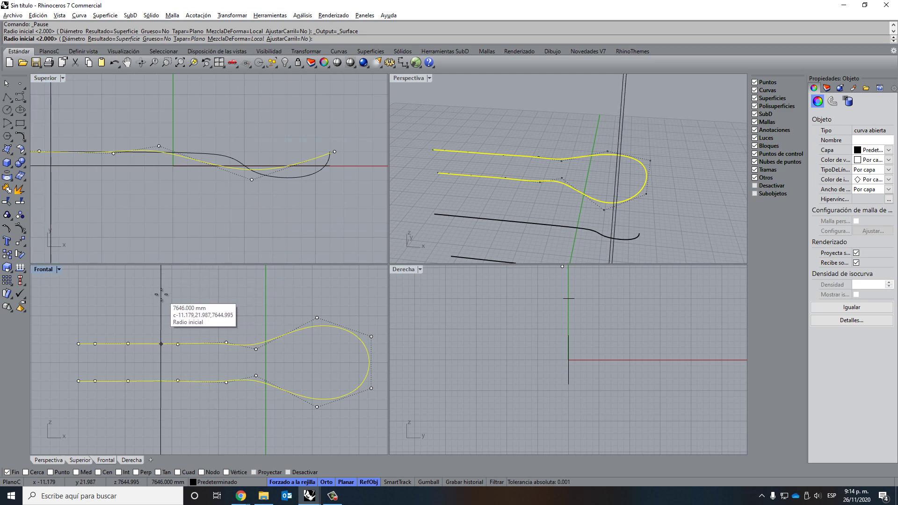
pyautogui.write('1')
pyautogui.press('Return')
pyautogui.press('Return')
pyautogui.press('Return')
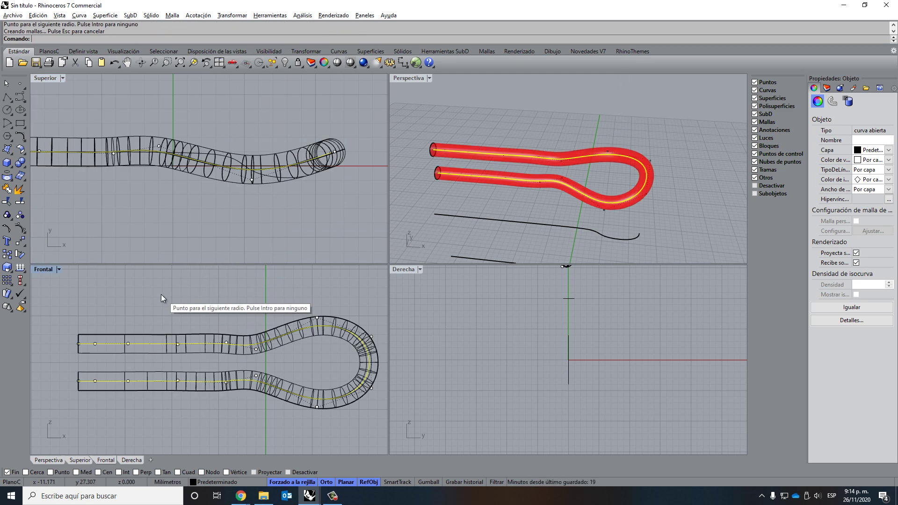
# Make a copy of the pipe rotated half a turn about the point 15,0 in the top view.
pyautogui.moveTo(601, 183); pyautogui.dragTo(552, 225, button='right')
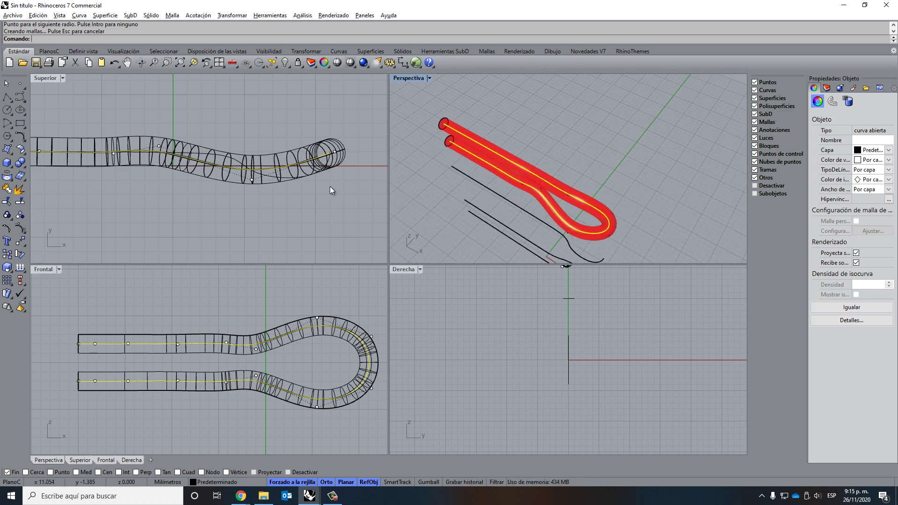
pyautogui.scroll(-4, 277, 178)
pyautogui.scroll(3, 278, 171)
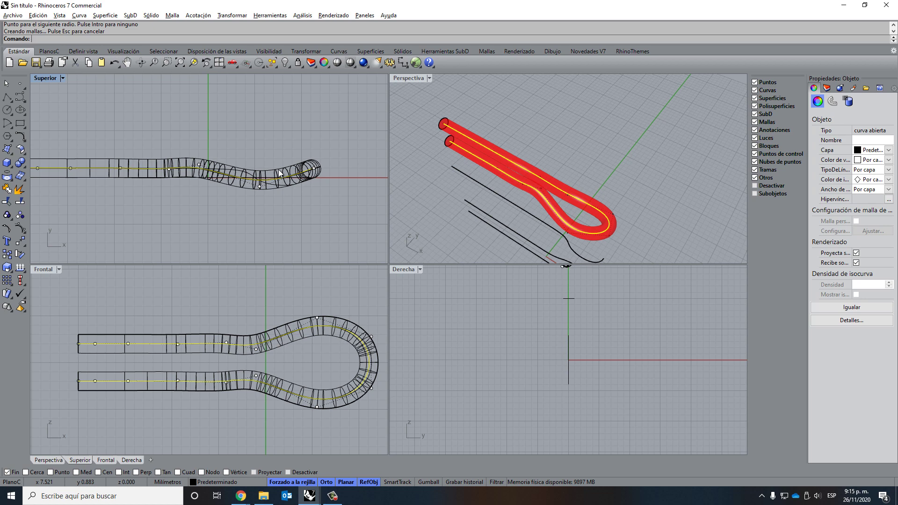
pyautogui.press('Escape')
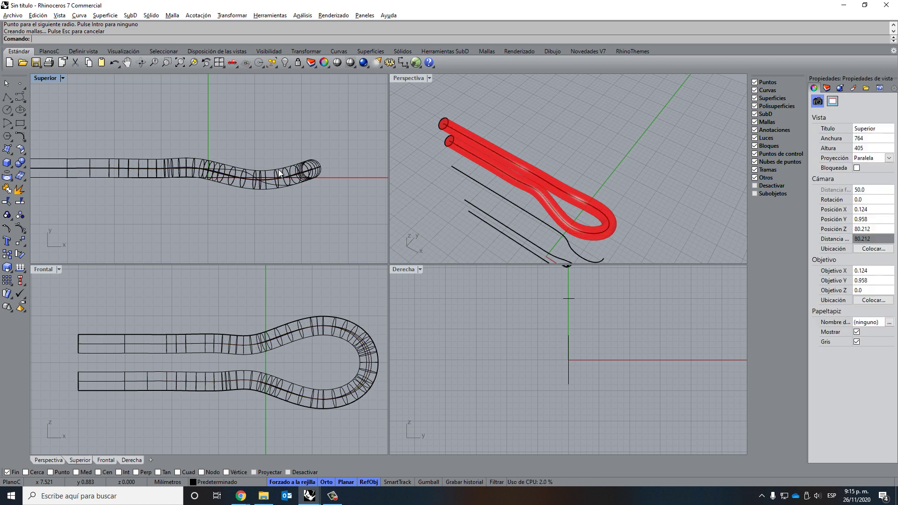
pyautogui.moveTo(564, 204); pyautogui.dragTo(551, 157, button='right')
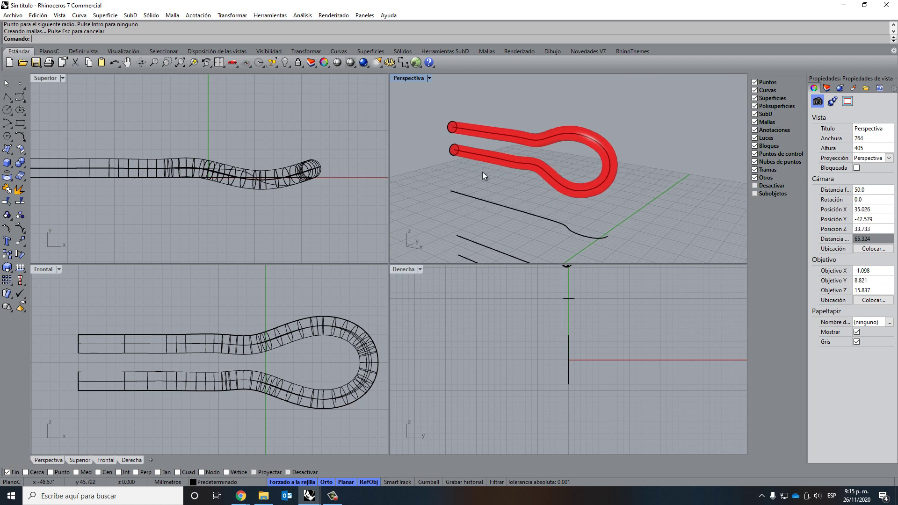
pyautogui.click(291, 169)
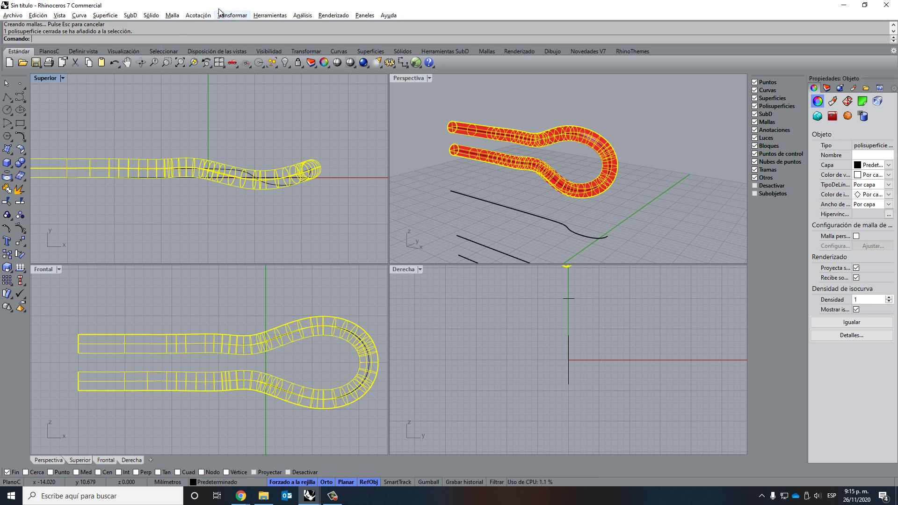
pyautogui.click(20, 256)
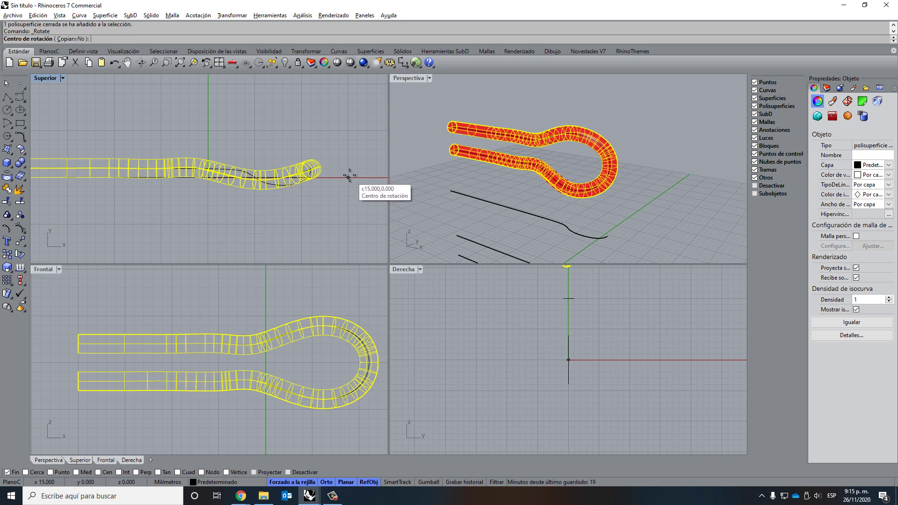
pyautogui.click(348, 177)
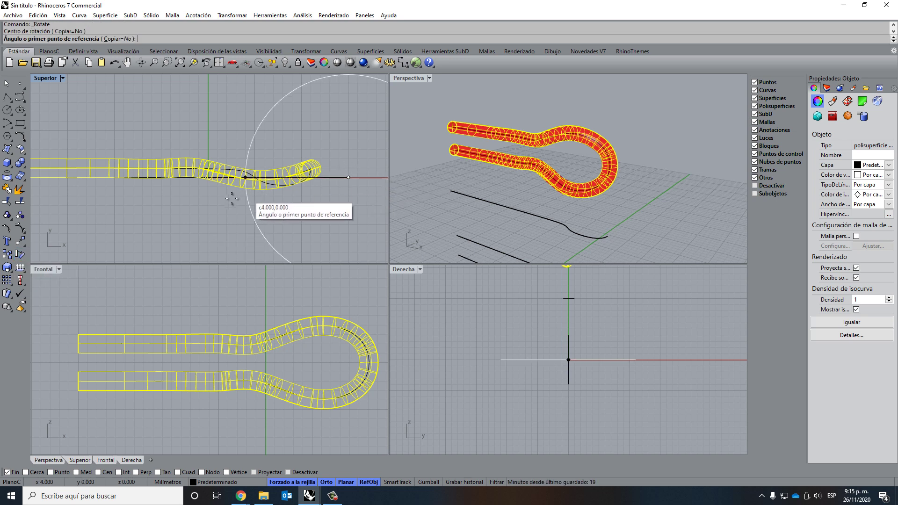
pyautogui.click(147, 193)
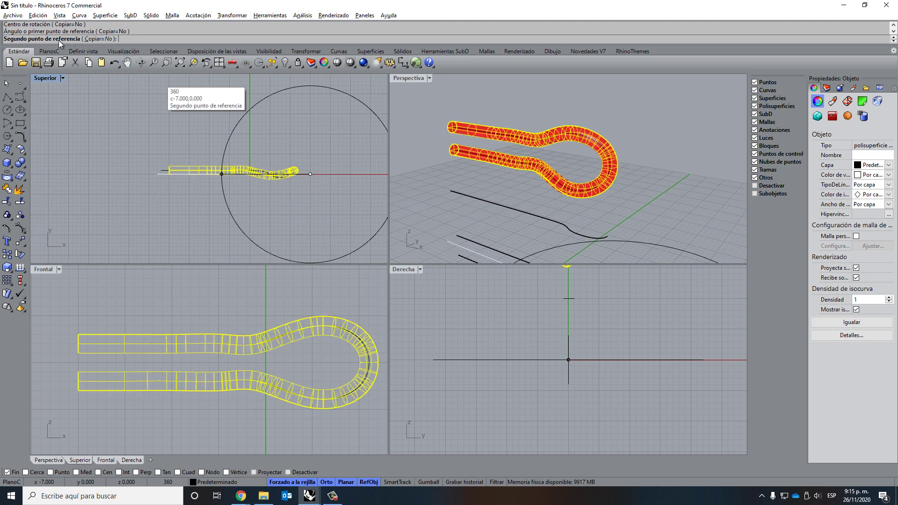
pyautogui.click(103, 41)
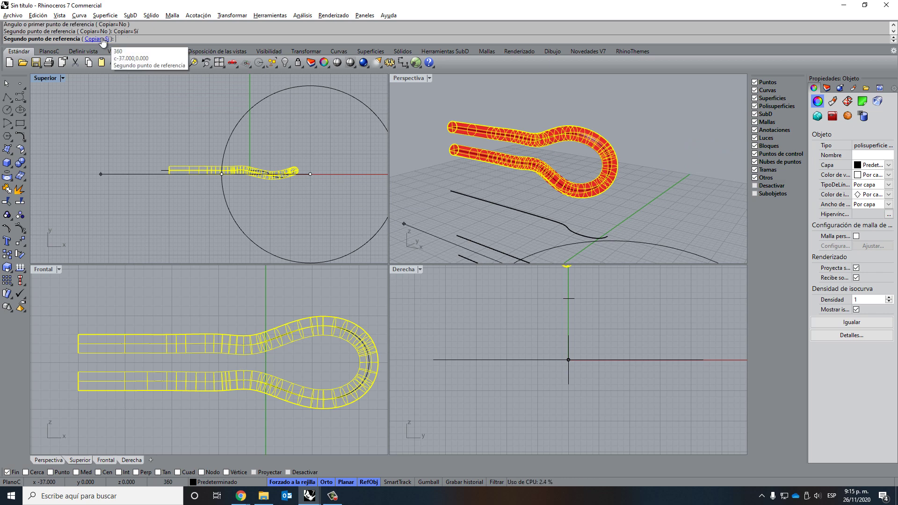
pyautogui.click(356, 178)
pyautogui.press('Return')
# Mirror a copy of the original pipe in the top view across a vertical plane between it and its rotated copy.
pyautogui.click(351, 174)
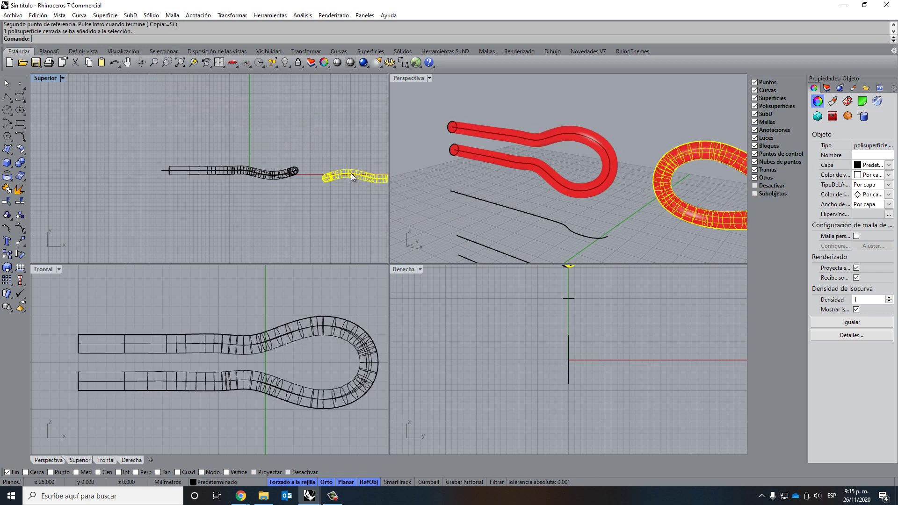
pyautogui.scroll(3, 352, 174)
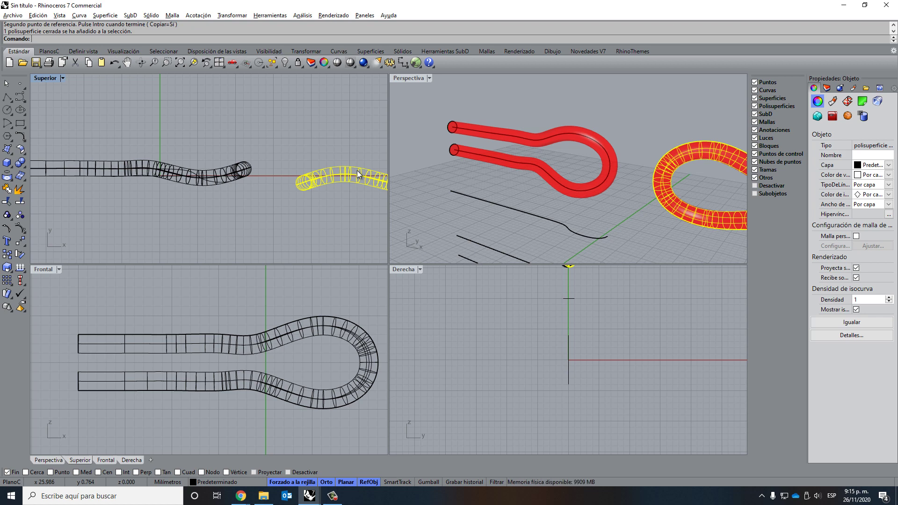
pyautogui.press('Return')
pyautogui.click(241, 178)
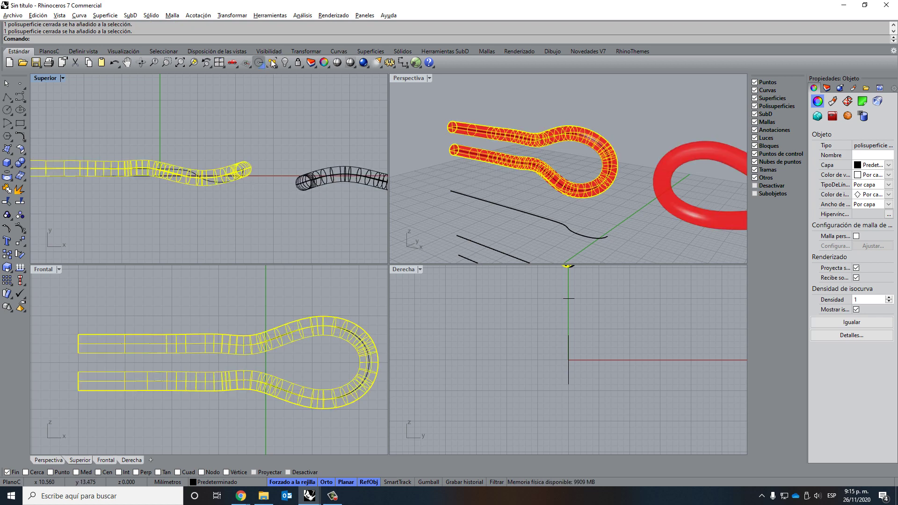
pyautogui.click(232, 15)
pyautogui.click(268, 97)
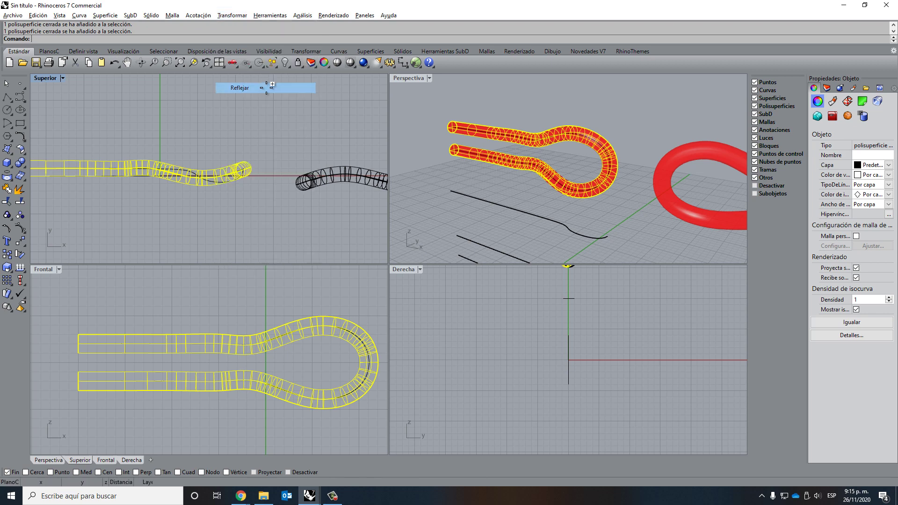
pyautogui.click(277, 174)
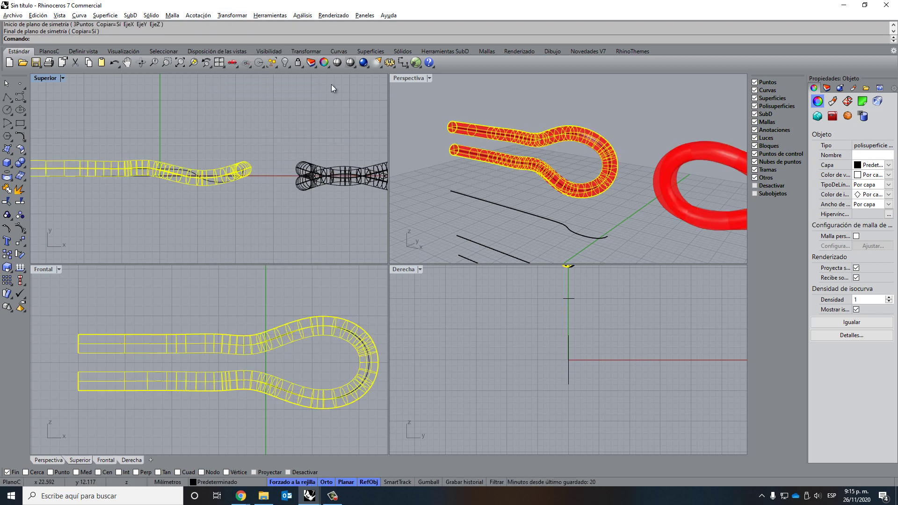
pyautogui.moveTo(346, 157); pyautogui.dragTo(299, 147, button='right')
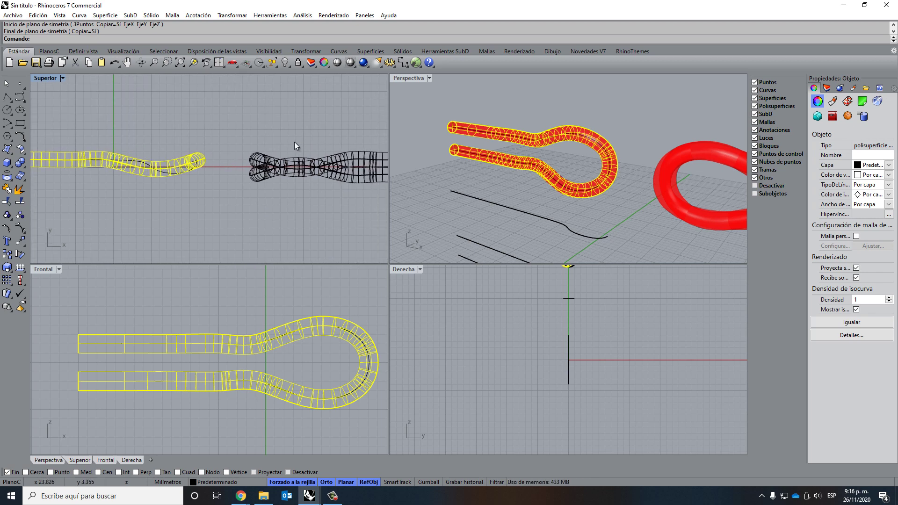
# Delete the rotated and mirrored copies of the pipe in the top view.
pyautogui.click(263, 157)
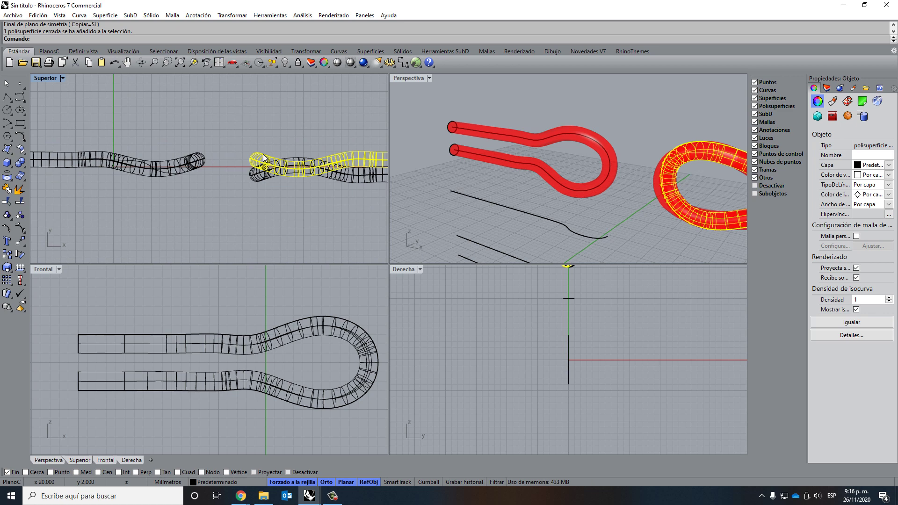
pyautogui.press('Delete')
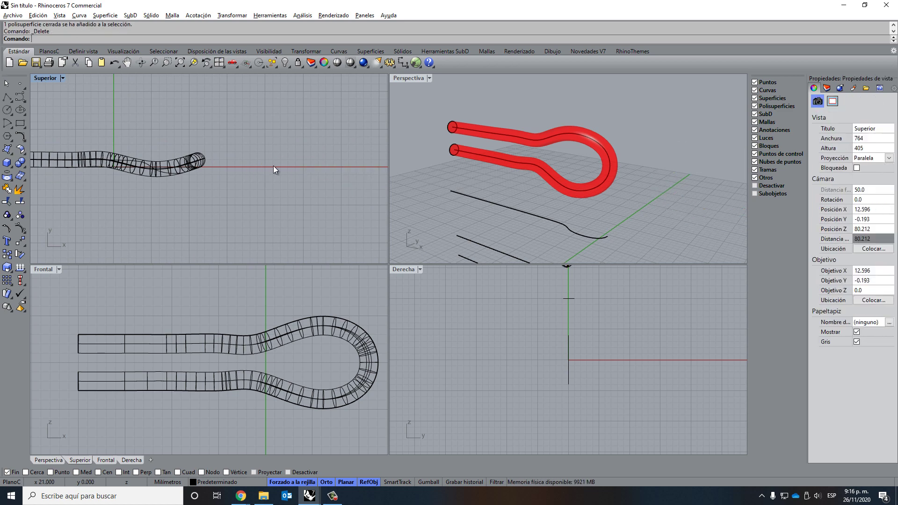
# Make a copy of the original pipe's looped curve rotated half a turn about the point 15,0 in the top view.
pyautogui.click(166, 169)
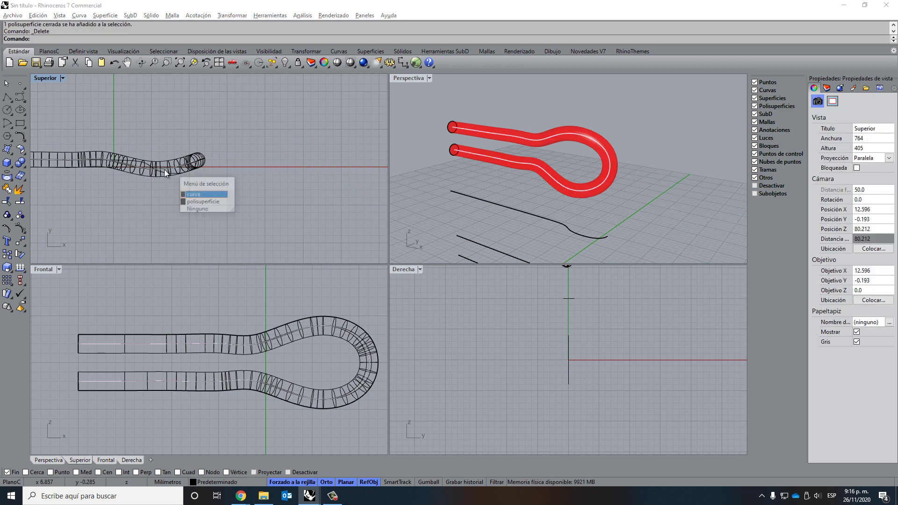
pyautogui.click(202, 196)
pyautogui.moveTo(165, 169); pyautogui.dragTo(271, 175, button='right')
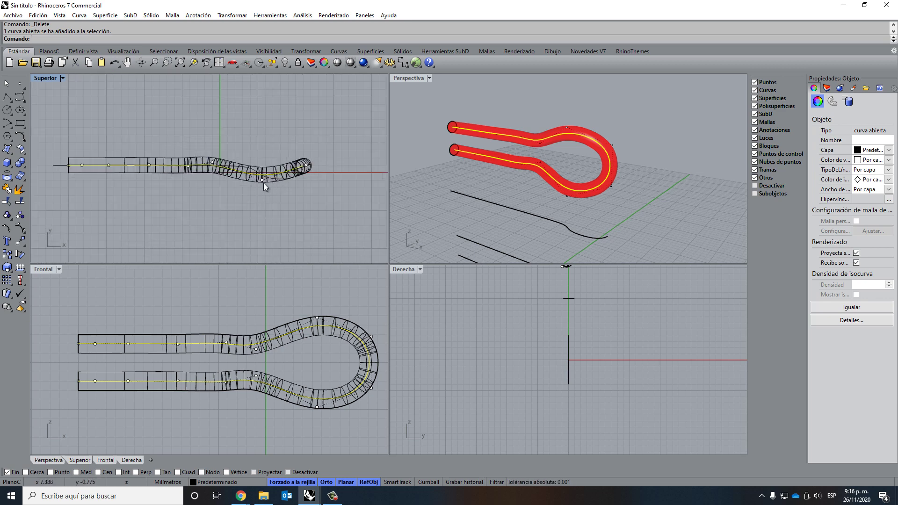
pyautogui.moveTo(254, 209); pyautogui.dragTo(134, 217, button='right')
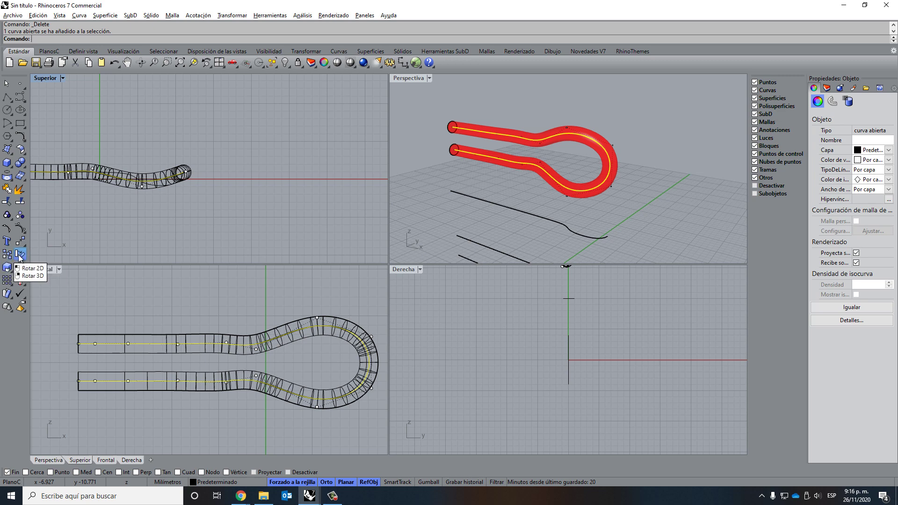
pyautogui.click(20, 258)
pyautogui.click(214, 179)
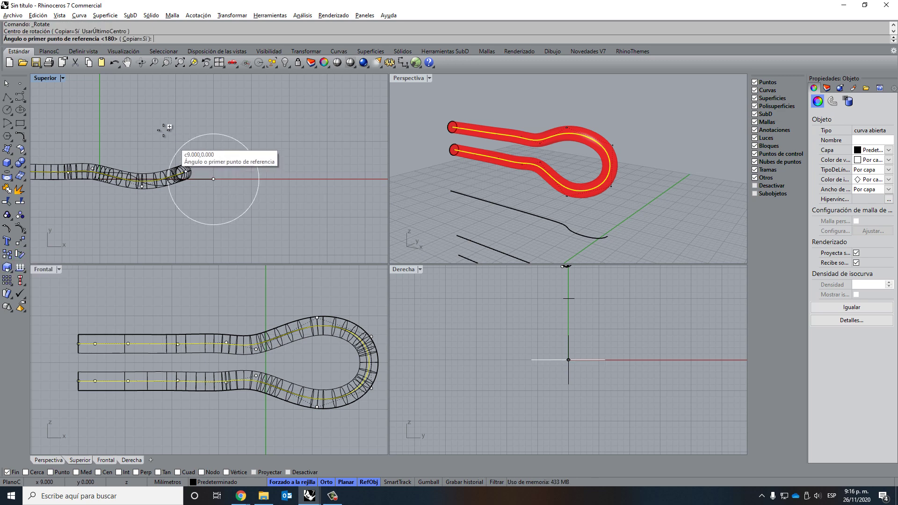
pyautogui.click(214, 104)
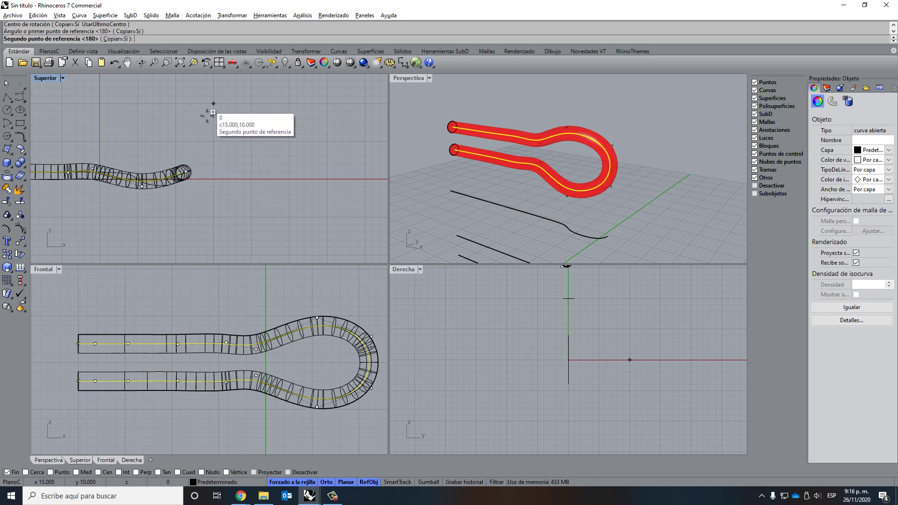
pyautogui.click(210, 213)
pyautogui.press('Return')
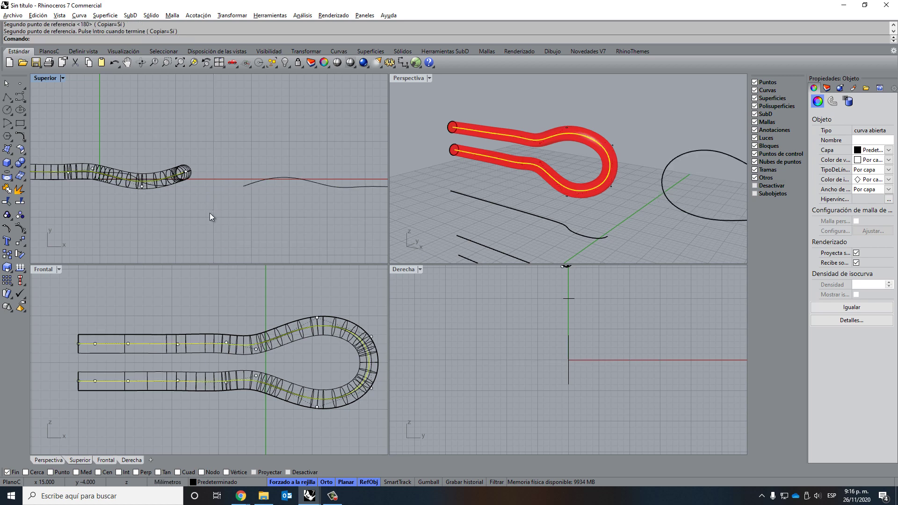
# Create a pipe along the rotated looped curve with a 1 mm radius at both ends and no intermediate radii.
pyautogui.click(254, 181)
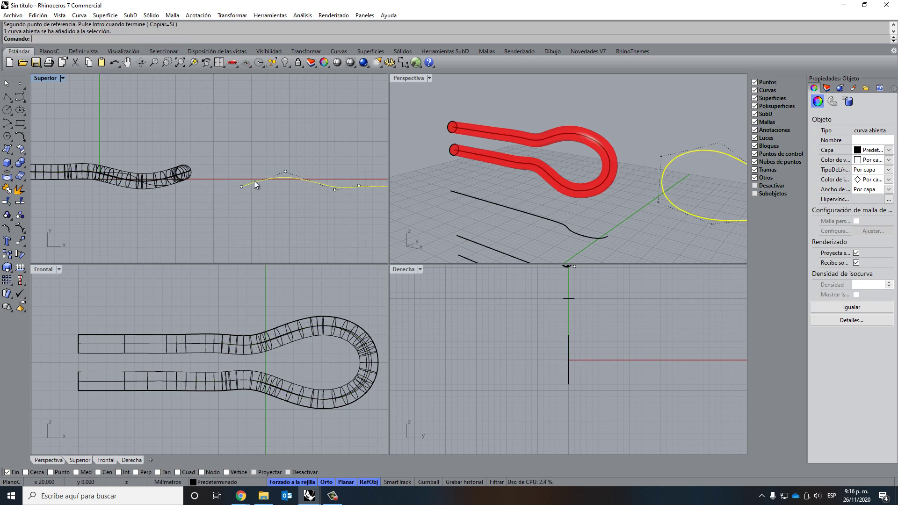
pyautogui.middleClick(223, 38)
pyautogui.click(257, 133)
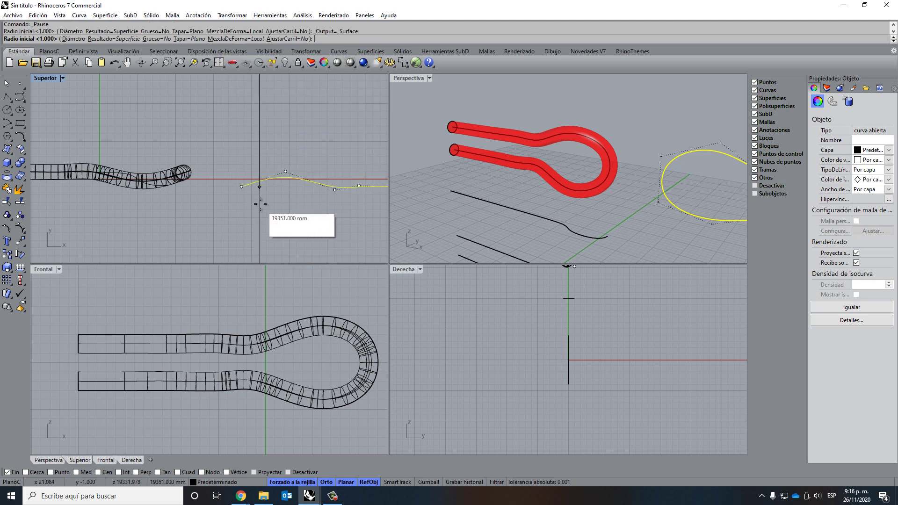
pyautogui.press('Return')
pyautogui.press('Return')
pyautogui.press('Return')
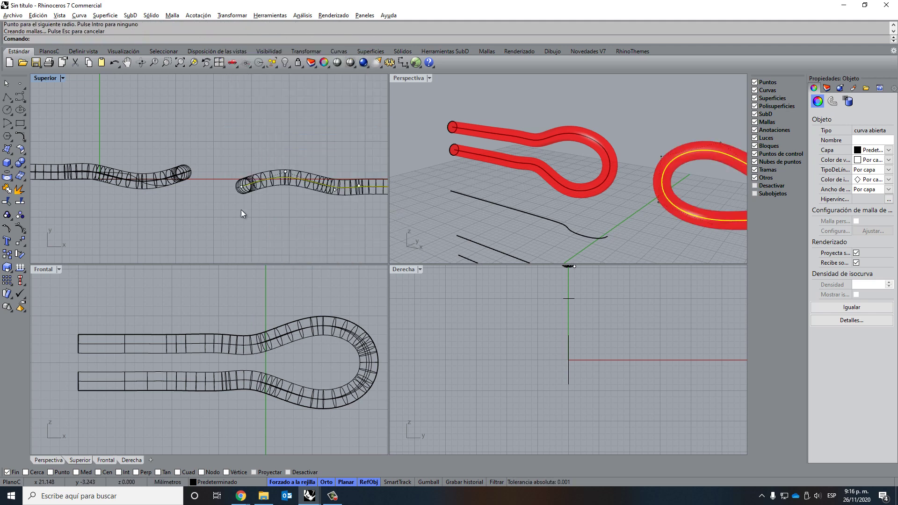
pyautogui.click(266, 128)
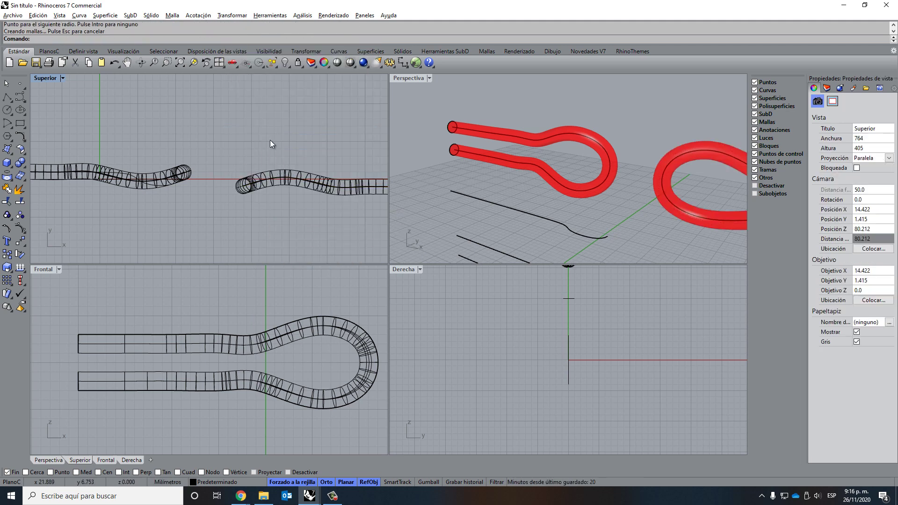
# Try moving the rotated curve alone onto the original loop in the top view so that its pipe follows.
pyautogui.click(302, 171)
pyautogui.scroll(-3, 229, 154)
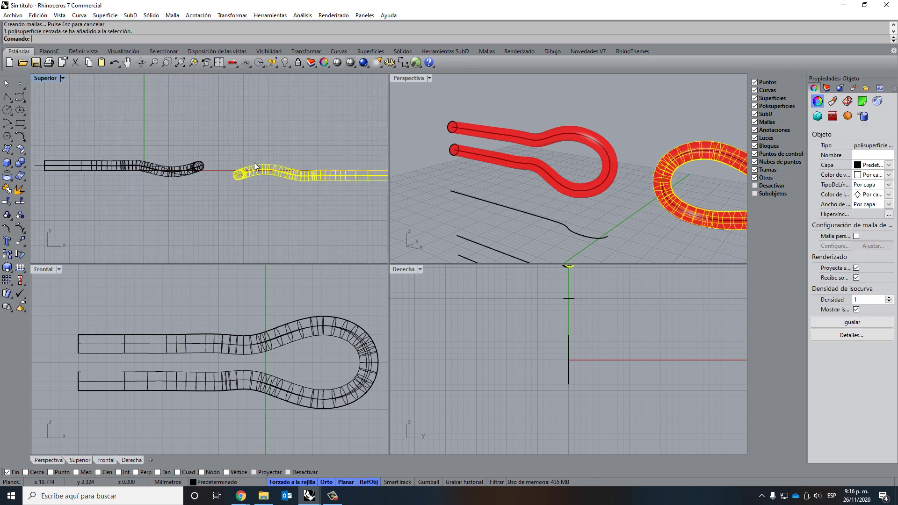
pyautogui.scroll(5, 254, 171)
pyautogui.press('Escape')
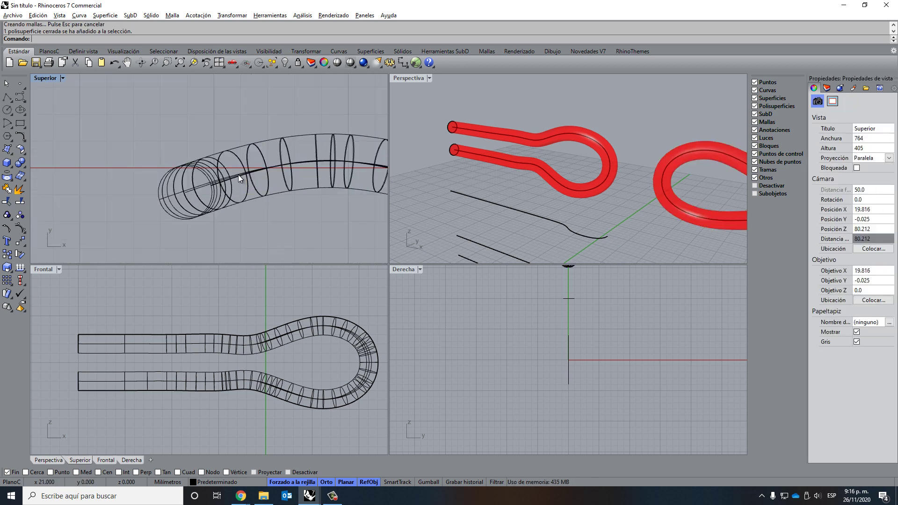
pyautogui.click(200, 188)
pyautogui.scroll(-3, 205, 188)
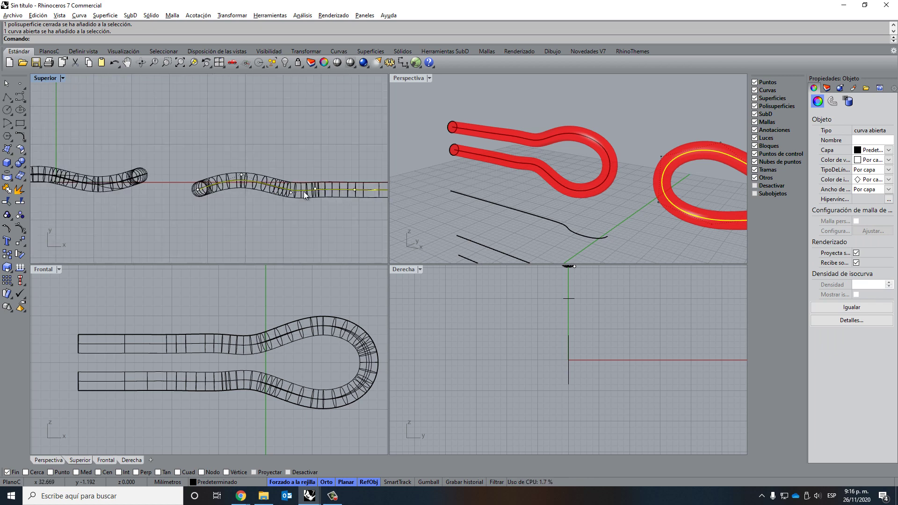
pyautogui.moveTo(304, 192); pyautogui.dragTo(161, 191)
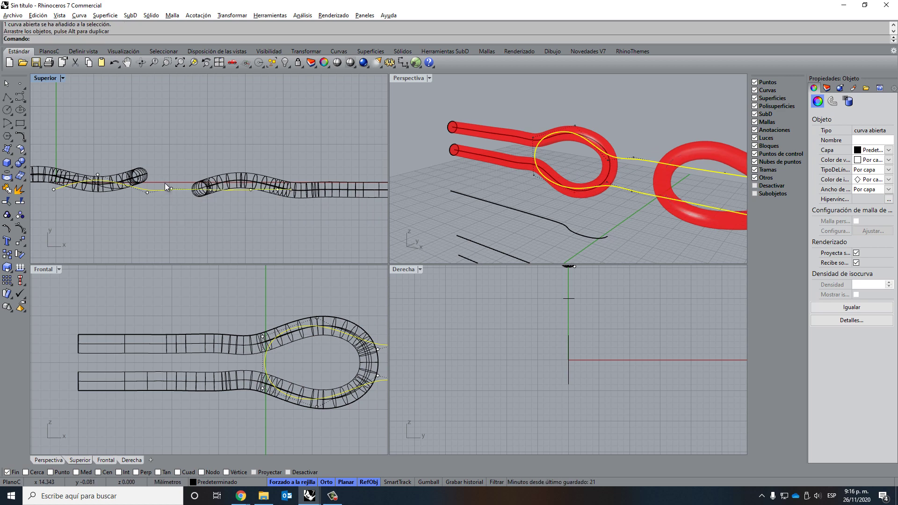
# Undo the curve move and the pipe made along the rotated curve.
pyautogui.hotkey('ctrl', 'z')
pyautogui.hotkey('ctrl', 'z')
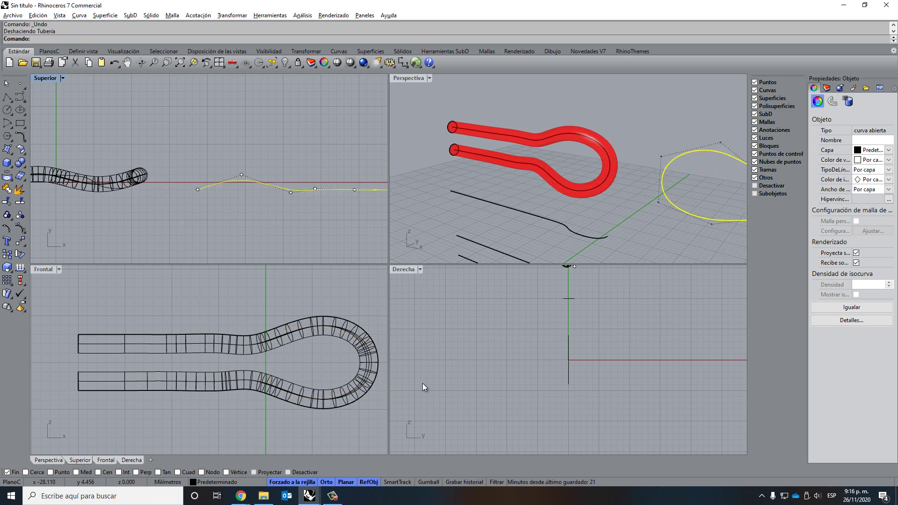
pyautogui.press('Escape')
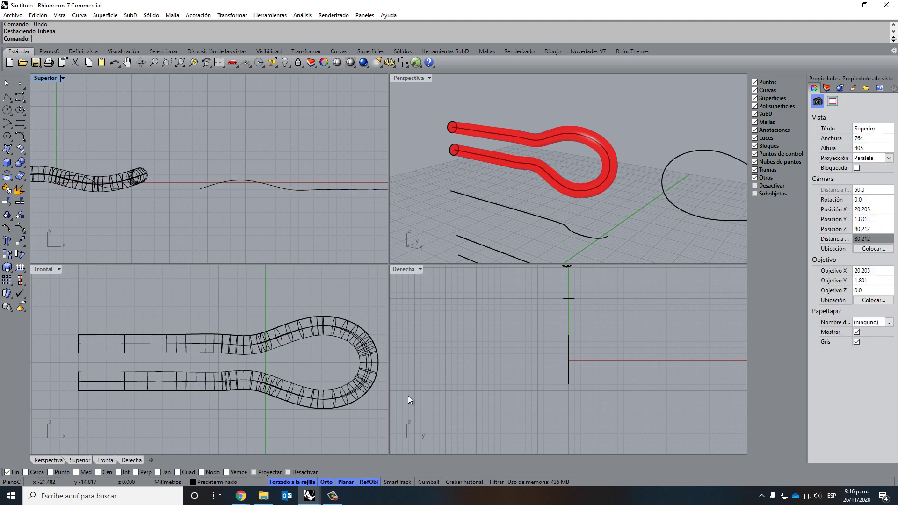
# With history recording on, create a pipe along the rotated curve with a 1 mm radius at both ends.
pyautogui.click(693, 151)
pyautogui.click(460, 478)
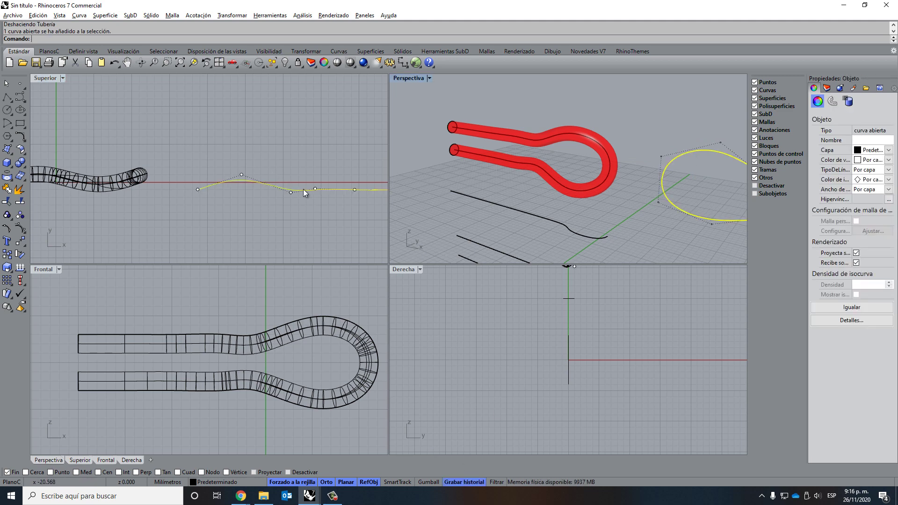
pyautogui.rightClick(304, 42)
pyautogui.click(329, 127)
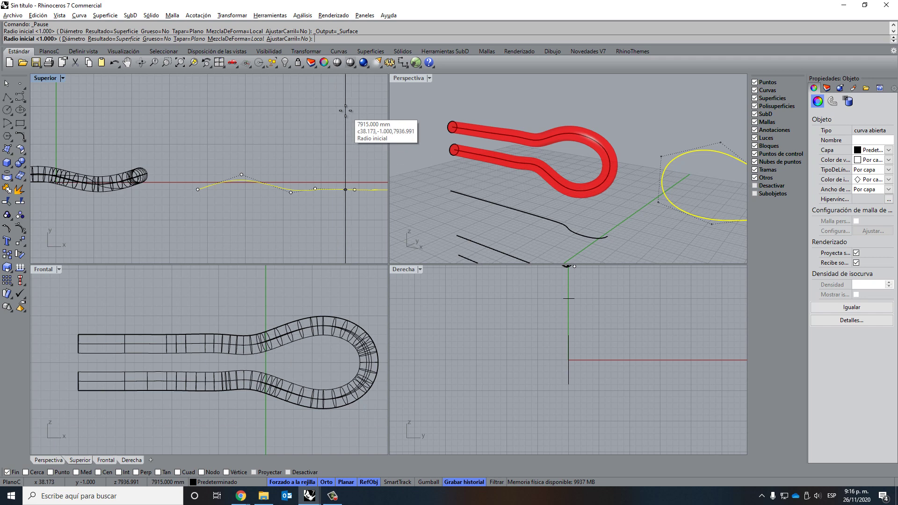
pyautogui.press('Return')
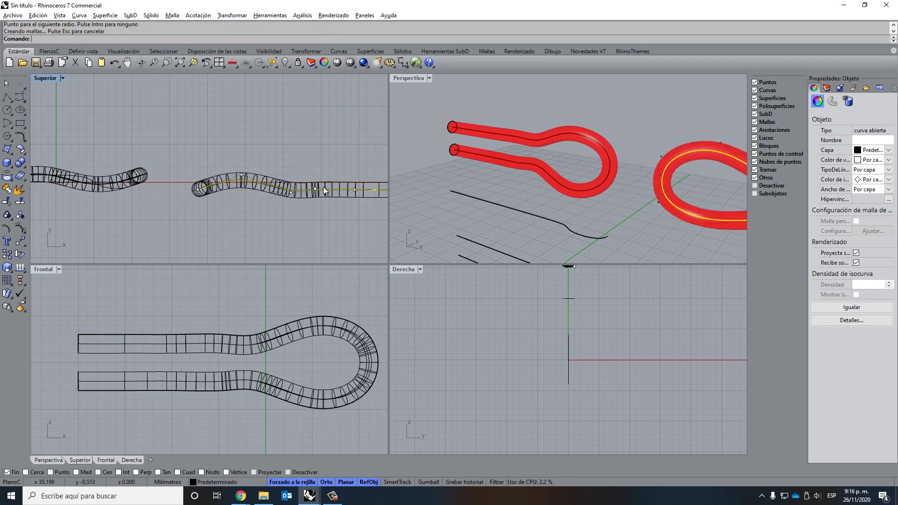
# Move the rotated curve along X in the top view until its history-linked pipe loop interlocks with the original loop.
pyautogui.moveTo(336, 188); pyautogui.dragTo(199, 198)
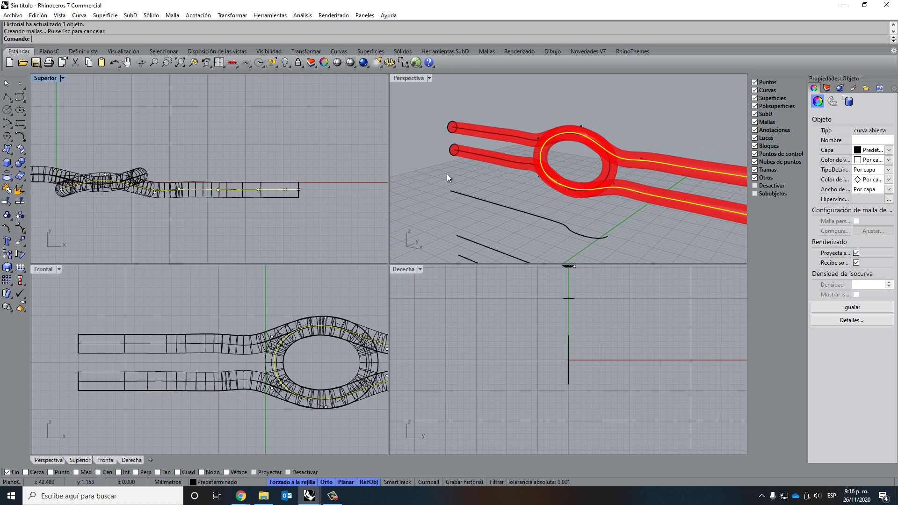
pyautogui.moveTo(448, 174); pyautogui.dragTo(586, 176, button='right')
pyautogui.moveTo(181, 212); pyautogui.dragTo(325, 209, button='right')
pyautogui.scroll(2, 299, 201)
pyautogui.moveTo(329, 182); pyautogui.dragTo(293, 184)
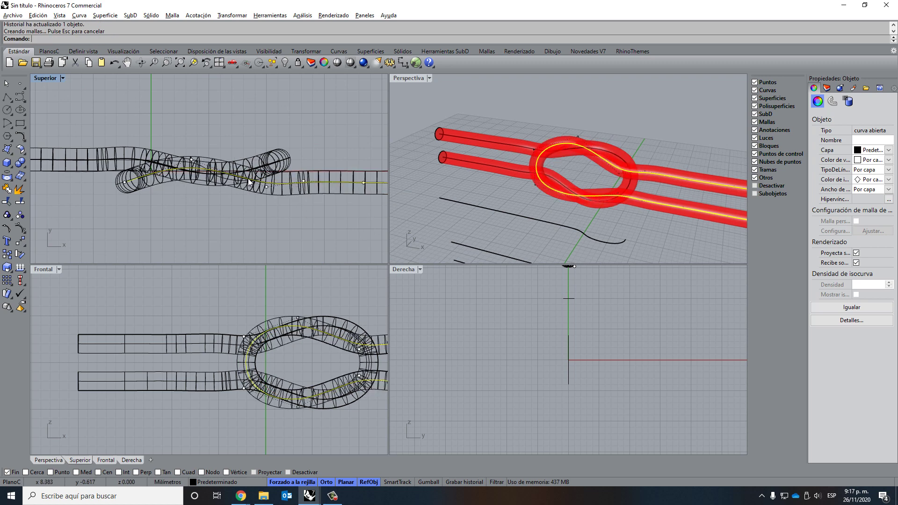
pyautogui.moveTo(580, 185); pyautogui.dragTo(610, 173, button='right')
pyautogui.scroll(2, 602, 166)
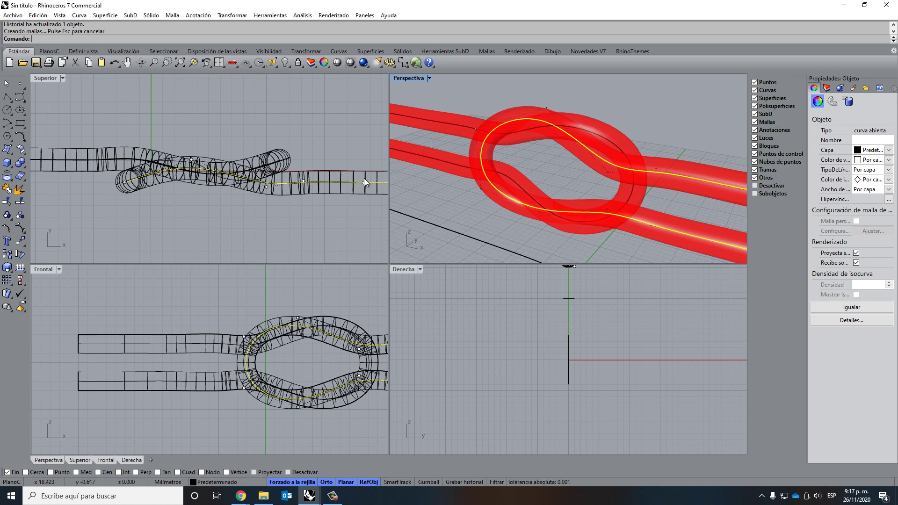
pyautogui.moveTo(549, 165); pyautogui.dragTo(537, 179, button='right')
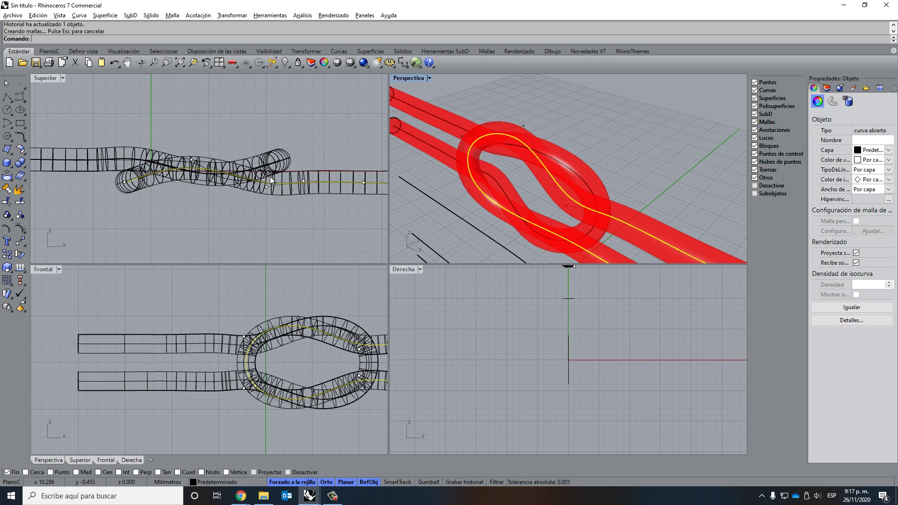
pyautogui.scroll(-2, 263, 191)
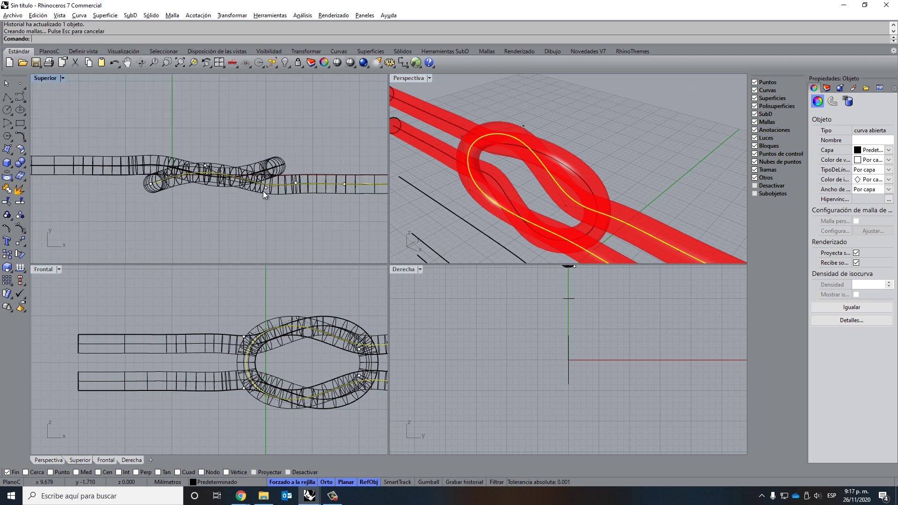
# In the maximized top view, draw a straight horizontal polyline at y = 1 along the original pipe's axis, extending beyond both pipes' outer ends.
pyautogui.doubleClick(44, 77)
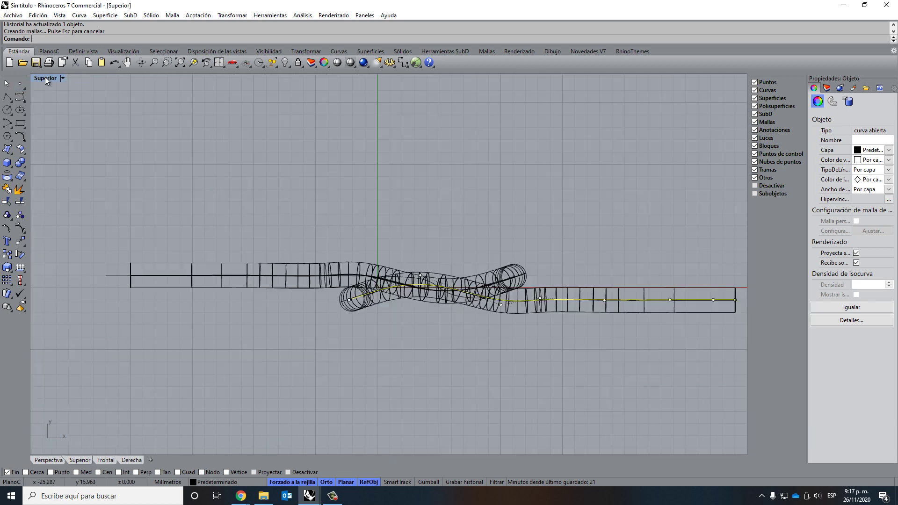
pyautogui.press('Escape')
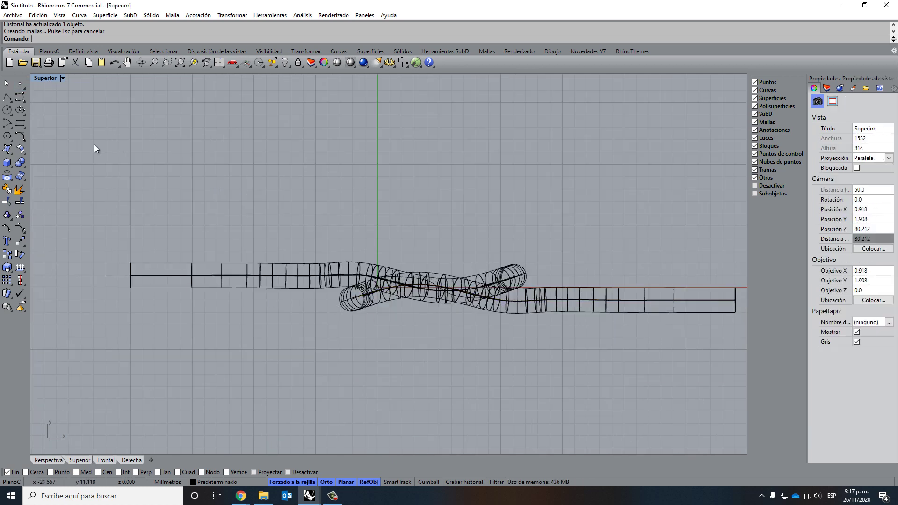
pyautogui.click(7, 96)
pyautogui.click(61, 277)
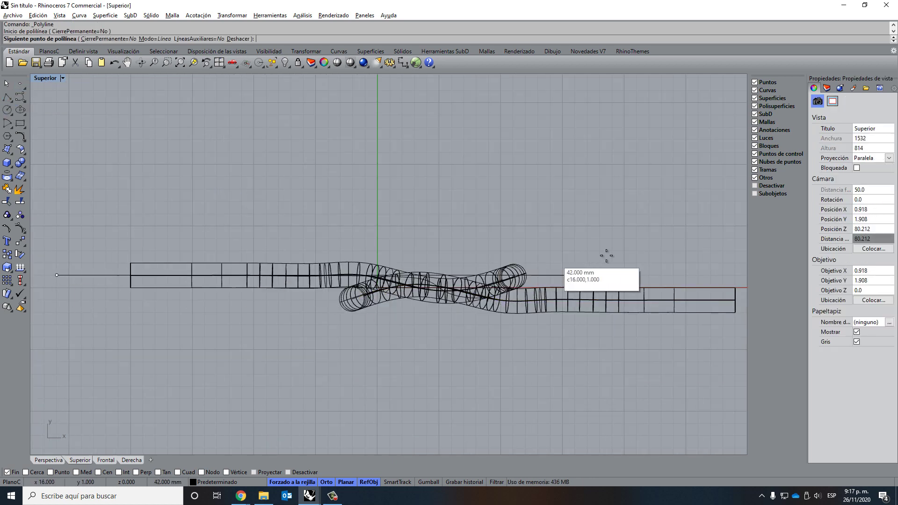
pyautogui.moveTo(676, 261); pyautogui.dragTo(592, 248, button='right')
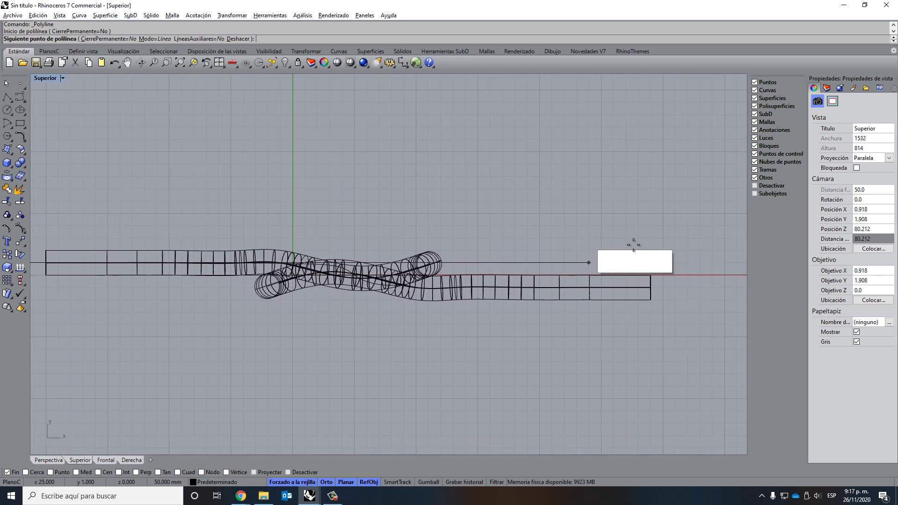
pyautogui.click(713, 263)
pyautogui.press('Return')
pyautogui.scroll(-2, 680, 255)
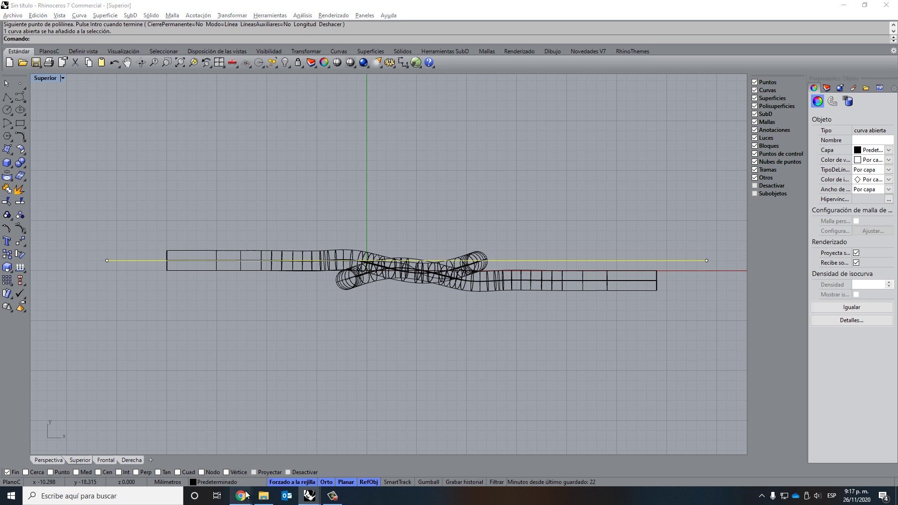
# Switch to Chrome to examine how the knot strands lie in the reference ring photo, and return to Rhinoceros.
pyautogui.moveTo(241, 496)
pyautogui.click(253, 465)
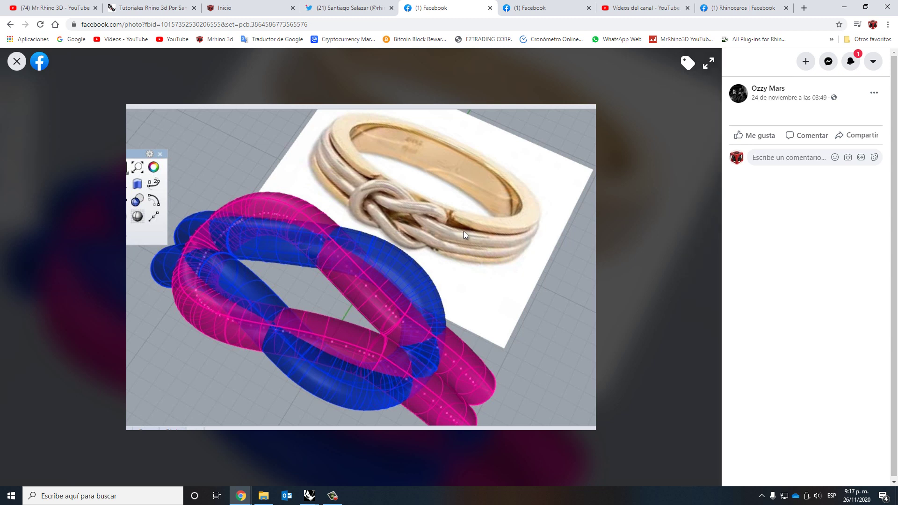
pyautogui.click(844, 7)
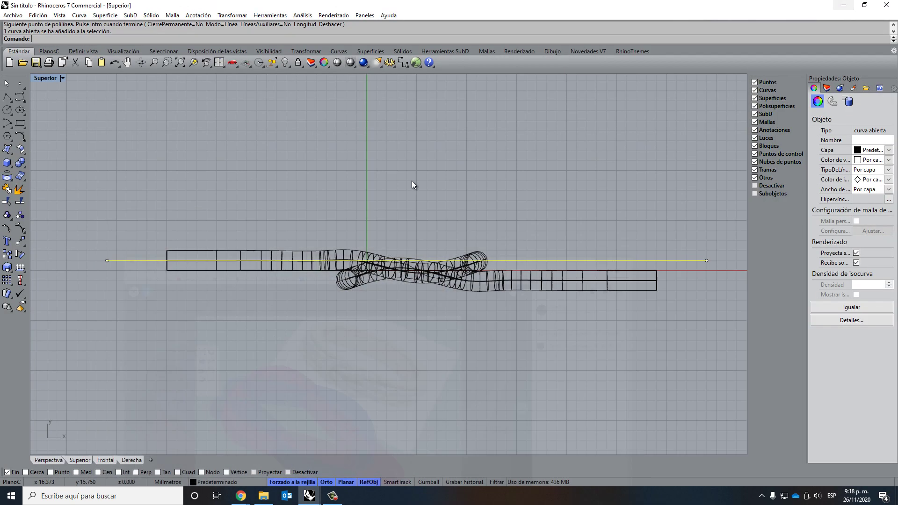
# Show the control points of the rotated copy's curve and move its tail points along Y onto the y = 1 guide line.
pyautogui.click(510, 281)
pyautogui.click(617, 280)
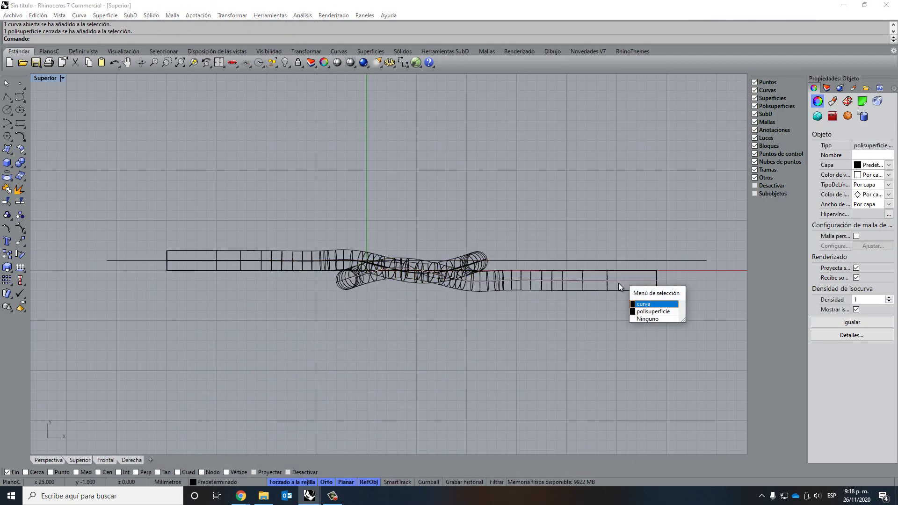
pyautogui.click(635, 304)
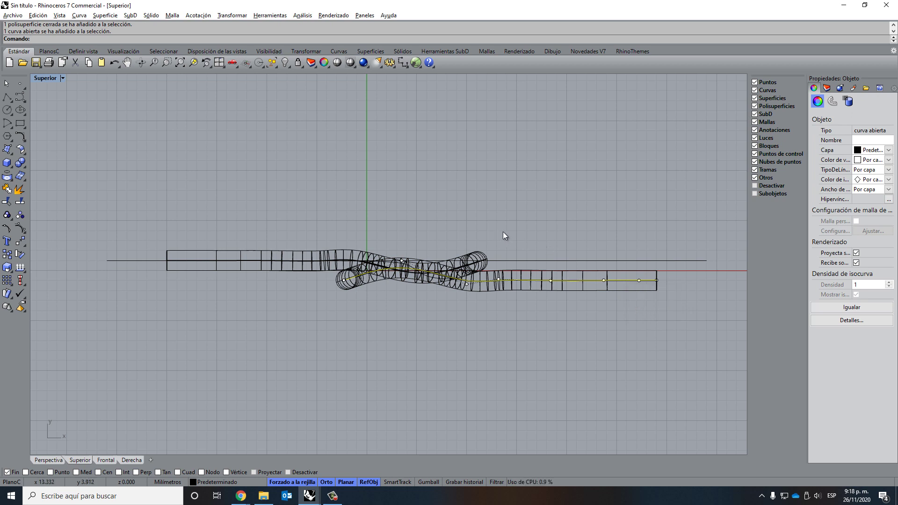
pyautogui.moveTo(515, 232); pyautogui.dragTo(656, 257)
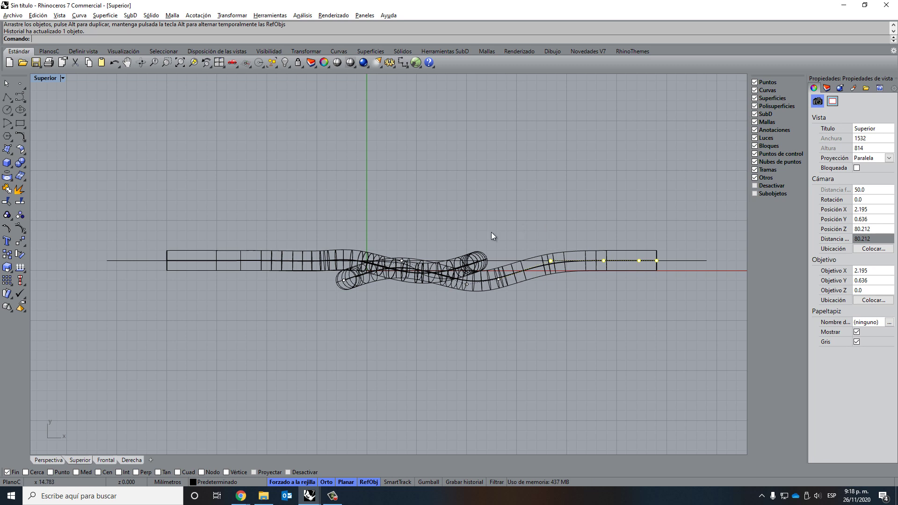
# In the top view, move the copied curve's middle control points upward along Y so its strands arch across the original loop.
pyautogui.moveTo(393, 238); pyautogui.dragTo(419, 245)
pyautogui.scroll(4, 411, 262)
pyautogui.scroll(-3, 417, 242)
pyautogui.moveTo(417, 243); pyautogui.dragTo(367, 245, button='right')
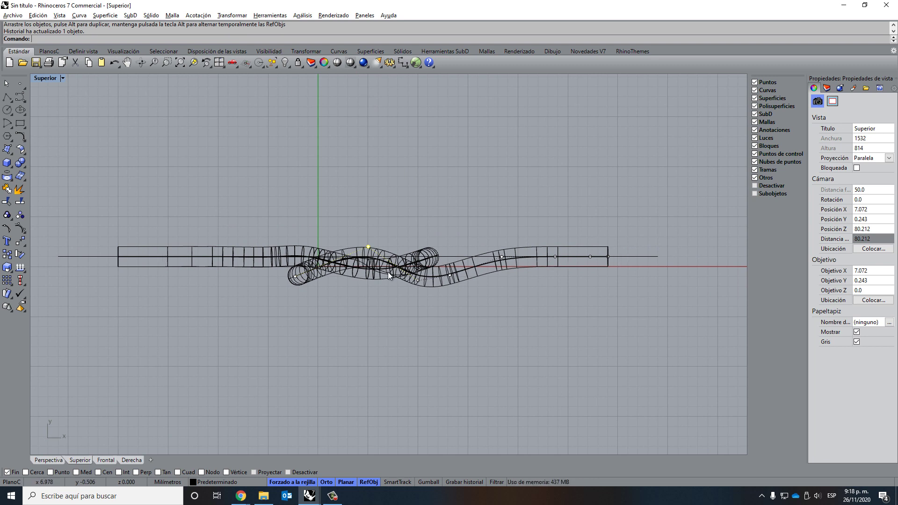
# In the front view, bring the copied curve's two control points at the loop's neck closer together.
pyautogui.doubleClick(47, 77)
pyautogui.moveTo(508, 147); pyautogui.dragTo(511, 206, button='right')
pyautogui.scroll(5, 240, 344)
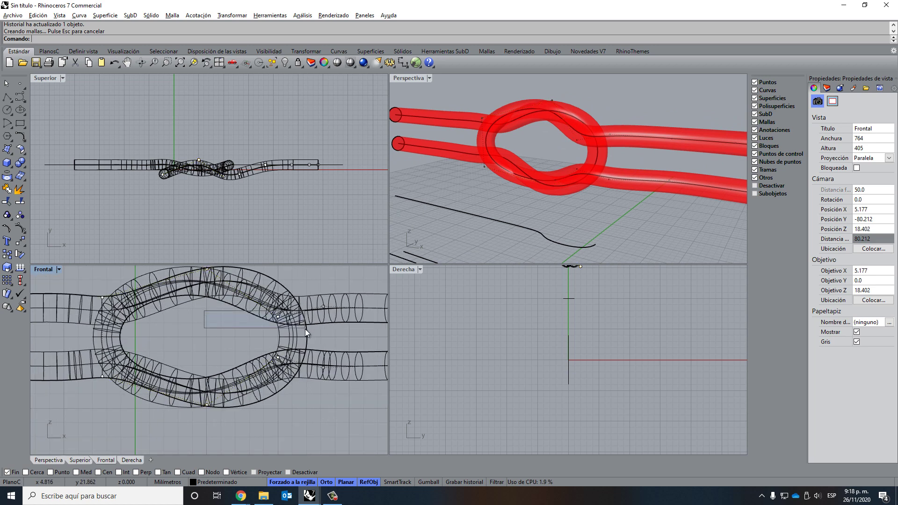
pyautogui.moveTo(278, 318); pyautogui.dragTo(278, 343)
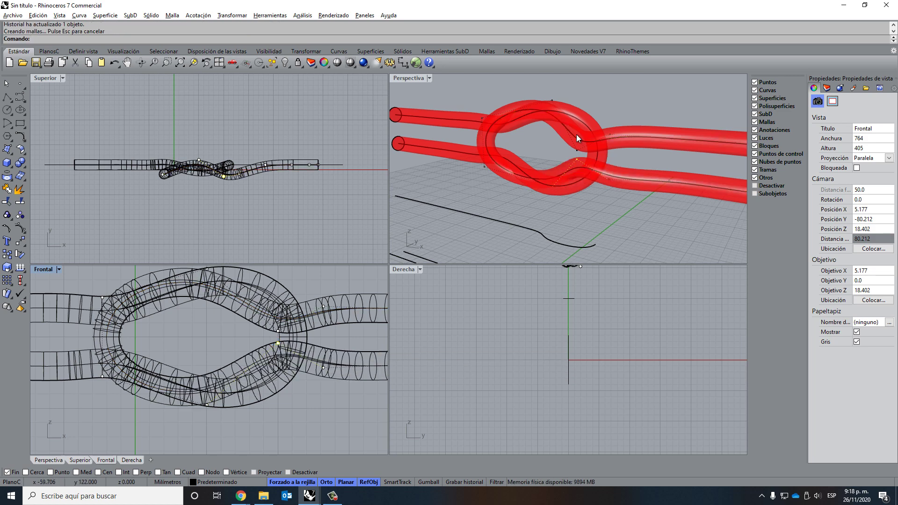
# In the front view, move the control points of the copy's upper tail down and lower tail up until the two pipes meet.
pyautogui.scroll(-2, 225, 340)
pyautogui.moveTo(226, 339)
pyautogui.mouseDown(button='right')
pyautogui.moveTo(229, 351)
pyautogui.moveTo(216, 351)
pyautogui.mouseUp(button='right')
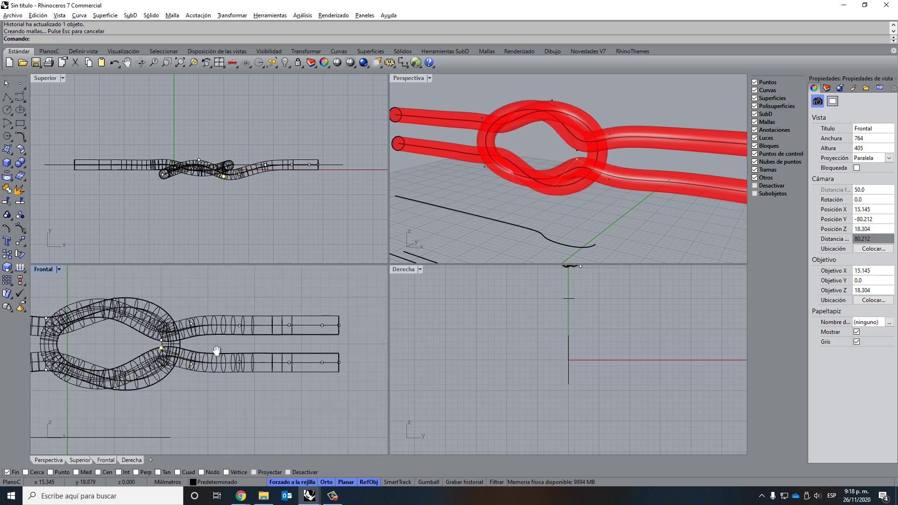
pyautogui.moveTo(184, 307); pyautogui.dragTo(337, 346)
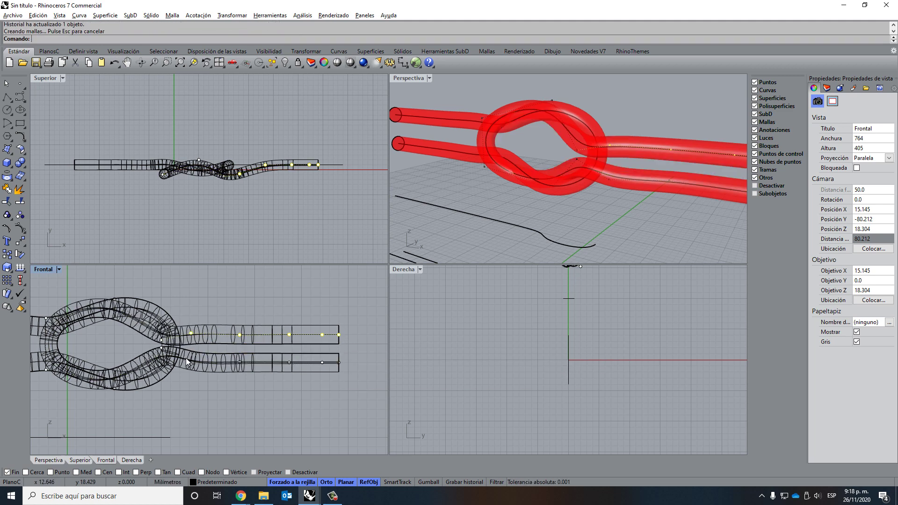
pyautogui.doubleClick(44, 267)
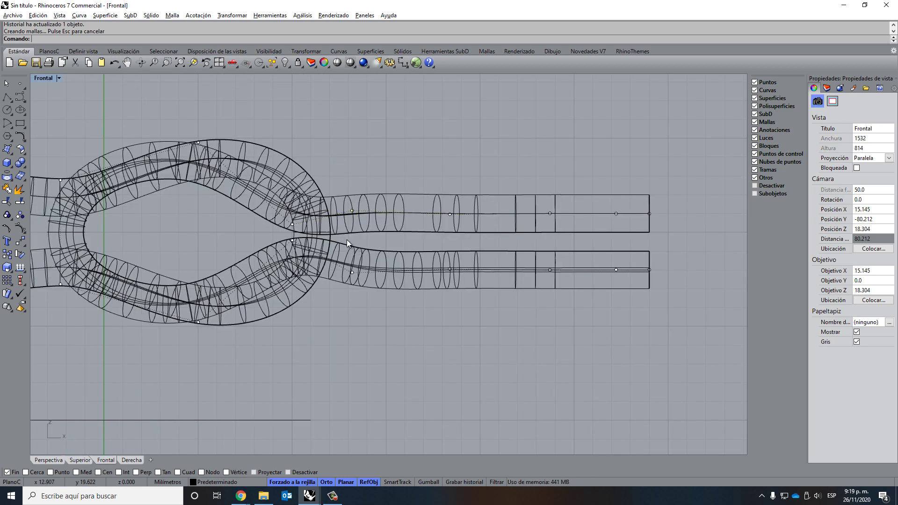
pyautogui.moveTo(347, 239); pyautogui.dragTo(664, 243)
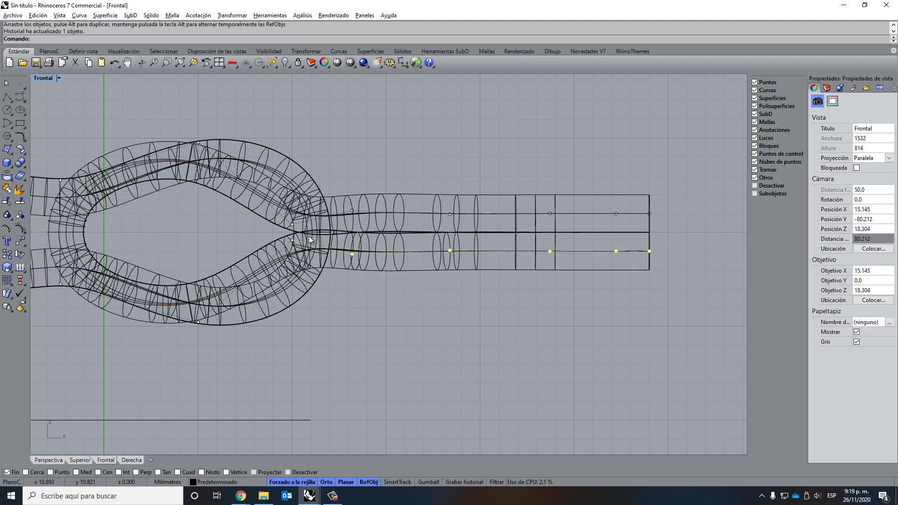
# Spread the copy's two neck control points apart vertically, moving the lower one down and the upper one up by 0.2 mm each.
pyautogui.scroll(5, 330, 230)
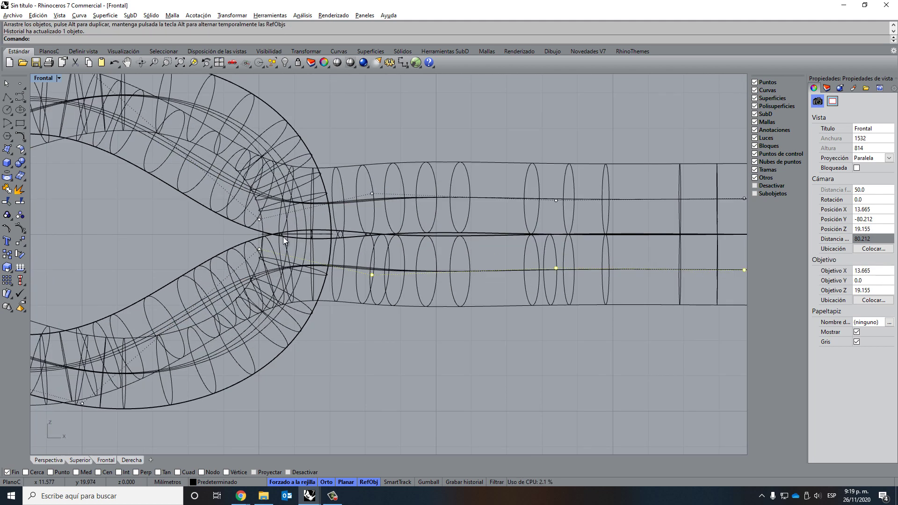
pyautogui.moveTo(233, 235); pyautogui.dragTo(258, 280)
pyautogui.write('.2')
pyautogui.press('Return')
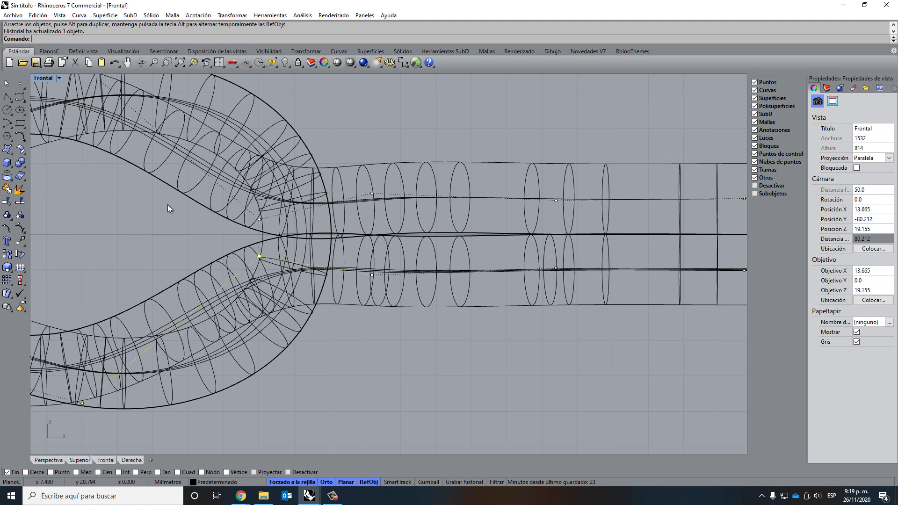
pyautogui.moveTo(260, 219); pyautogui.dragTo(260, 199)
pyautogui.write('.2')
pyautogui.press('Return')
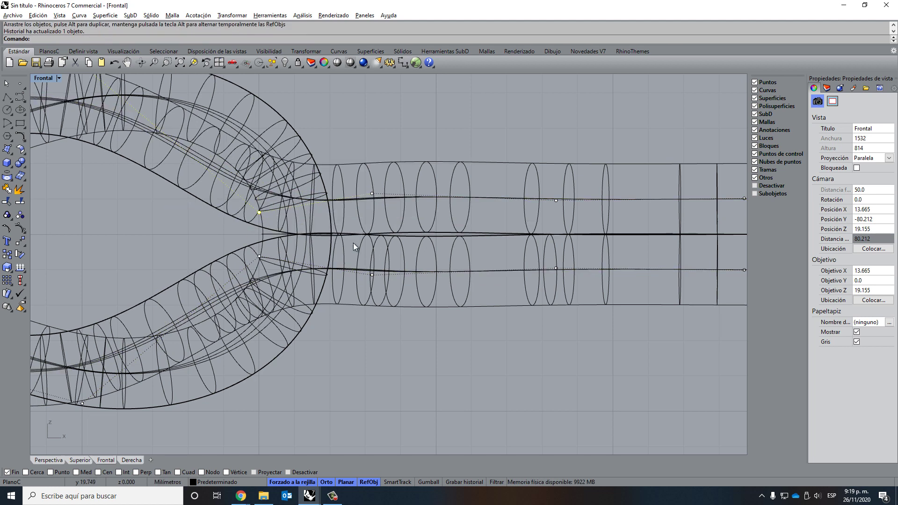
# Nudge the lower neck control point slightly further down and the upper one slightly further up to reduce the pipe overlap.
pyautogui.click(259, 257)
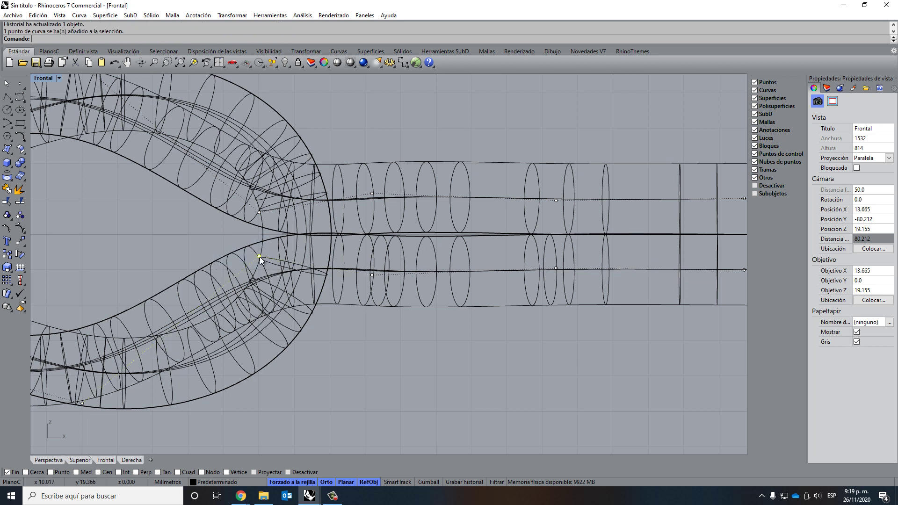
pyautogui.moveTo(260, 257); pyautogui.dragTo(261, 280)
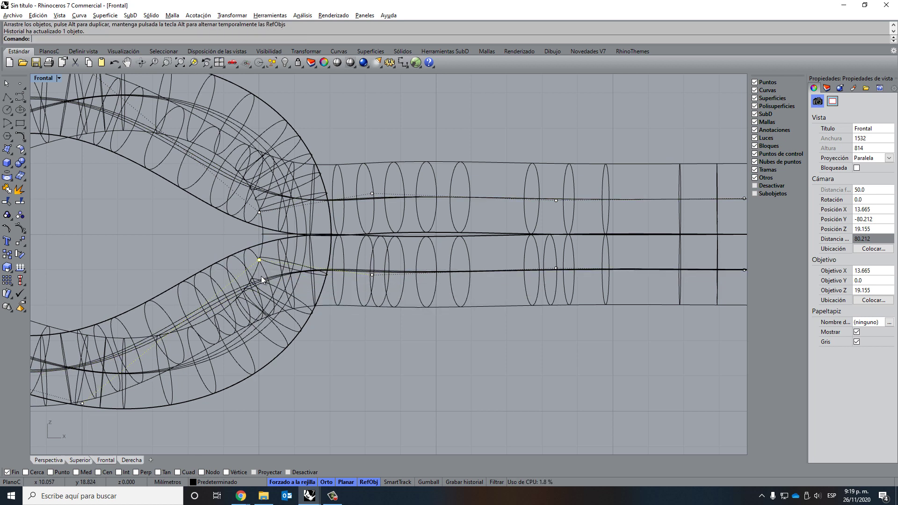
pyautogui.press('Escape')
pyautogui.moveTo(259, 212)
pyautogui.mouseDown()
pyautogui.moveTo(260, 199)
pyautogui.moveTo(260, 209)
pyautogui.mouseUp()
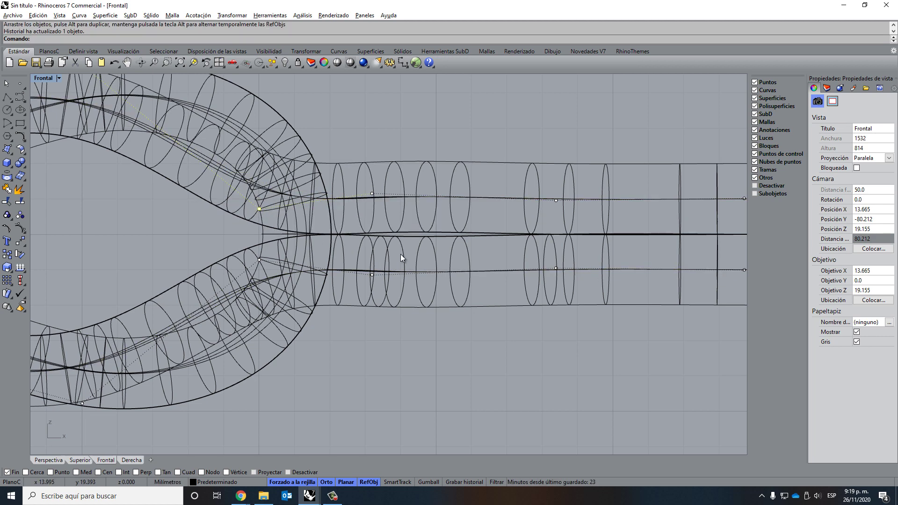
# Move the first control point past the neck on each tail slightly inward so both tails run straight alongside each other.
pyautogui.scroll(10, 337, 232)
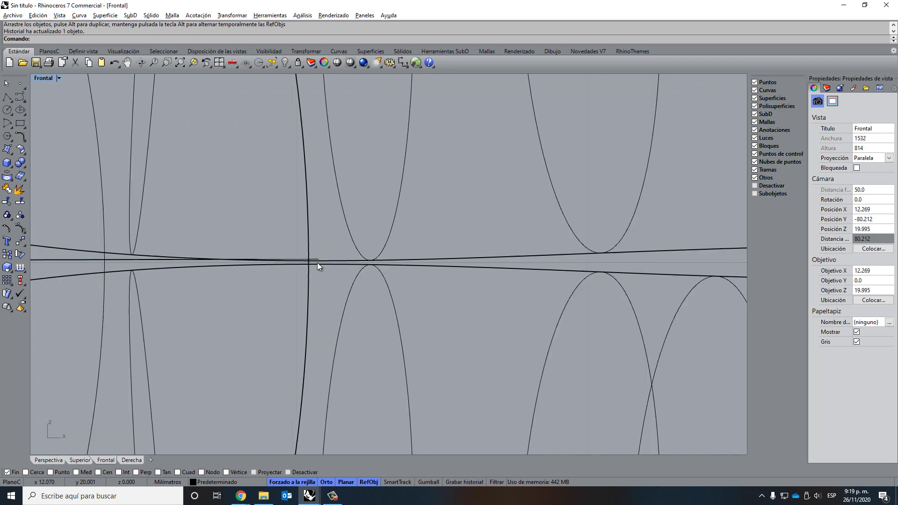
pyautogui.scroll(-8, 317, 262)
pyautogui.scroll(5, 368, 262)
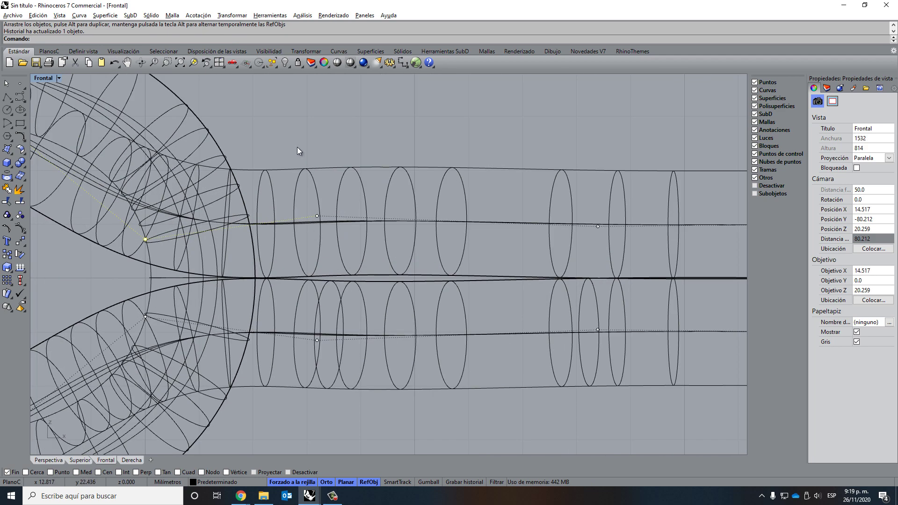
pyautogui.click(317, 216)
pyautogui.scroll(2, 316, 214)
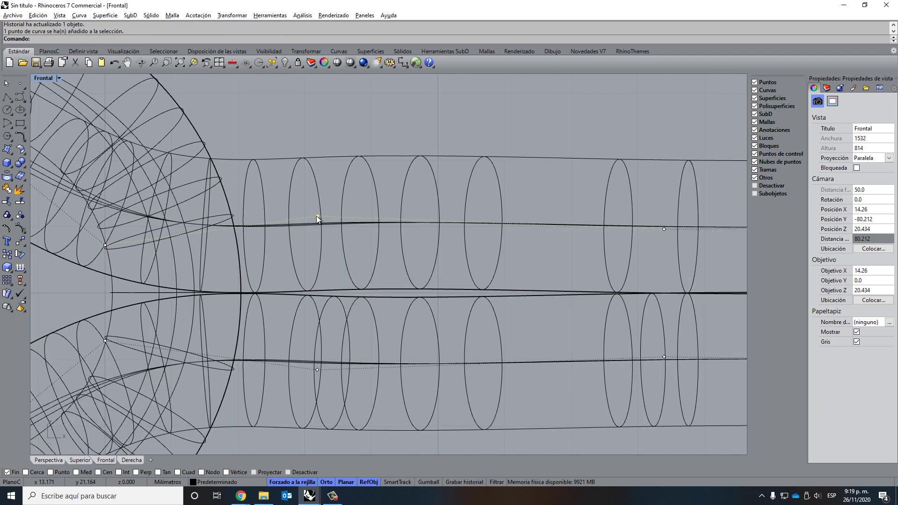
pyautogui.moveTo(316, 215); pyautogui.dragTo(316, 226)
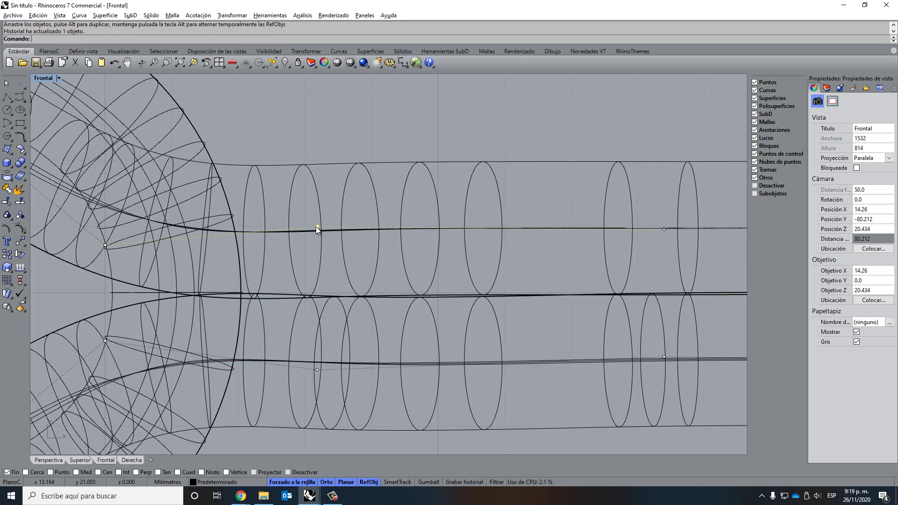
pyautogui.hotkey('ctrl', 'z')
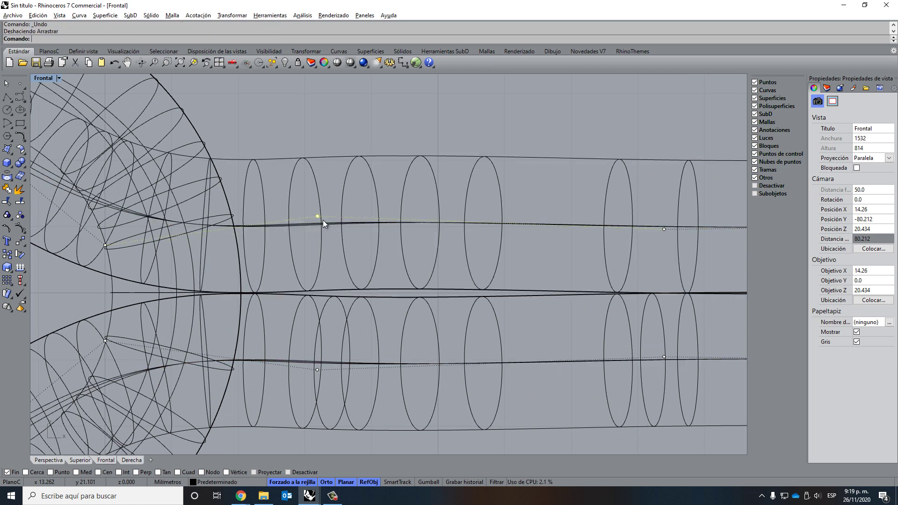
pyautogui.moveTo(318, 215); pyautogui.dragTo(316, 248)
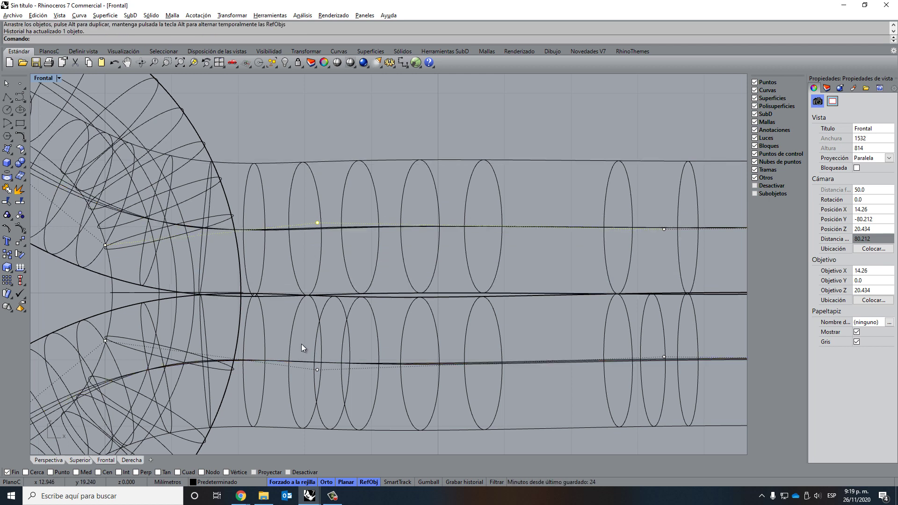
pyautogui.click(317, 370)
pyautogui.moveTo(317, 370); pyautogui.dragTo(319, 344)
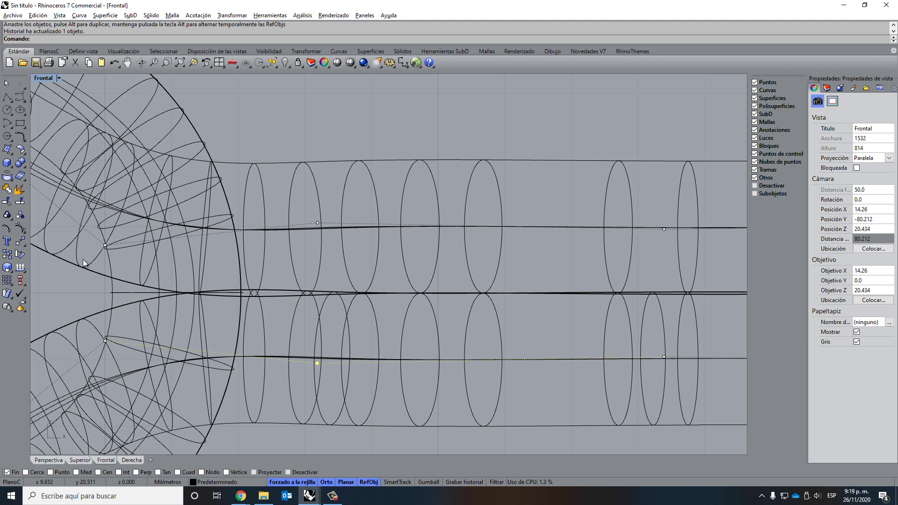
# Spread the two neck control points further apart in 0.1 mm moves until the pipes touch without overlapping at the neck.
pyautogui.press('Left')
pyautogui.press('Left')
pyautogui.moveTo(103, 226); pyautogui.dragTo(247, 237)
pyautogui.press('Escape')
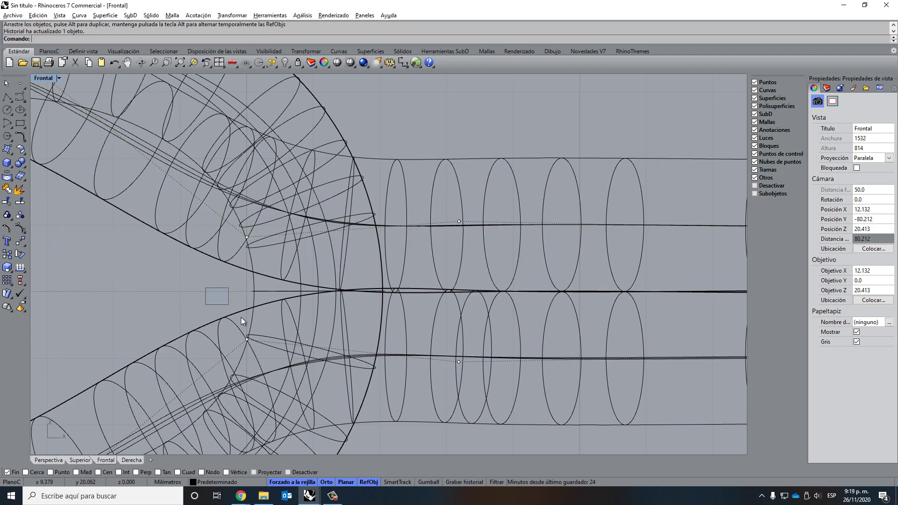
pyautogui.moveTo(242, 320); pyautogui.dragTo(246, 354)
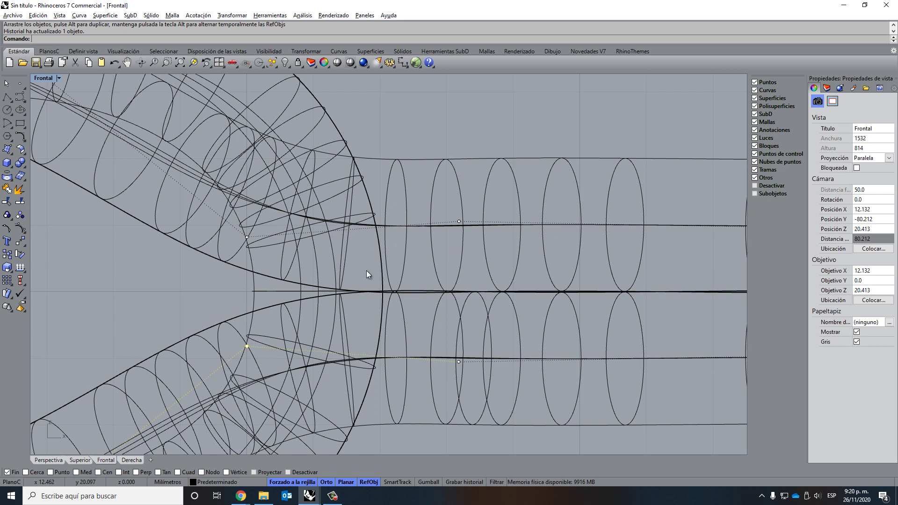
pyautogui.moveTo(187, 229); pyautogui.dragTo(246, 230)
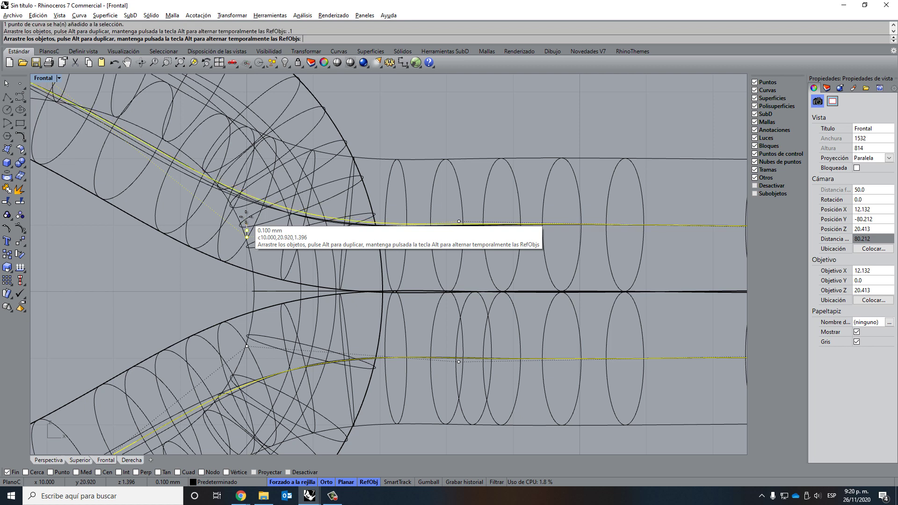
pyautogui.press('Escape')
pyautogui.moveTo(200, 302); pyautogui.dragTo(243, 364)
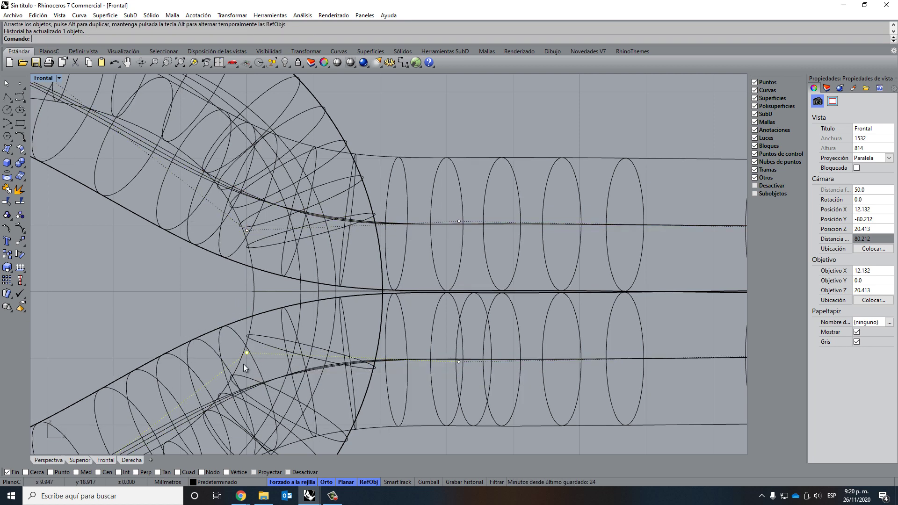
pyautogui.scroll(-4, 245, 341)
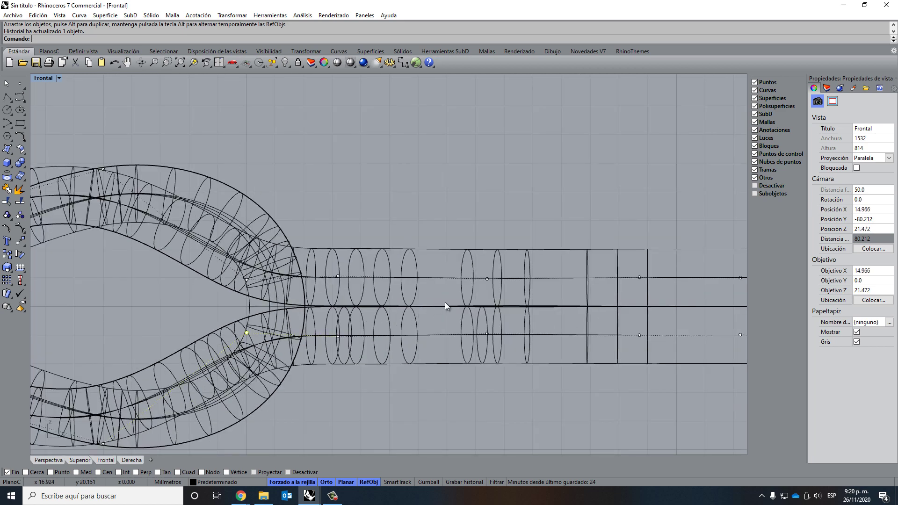
# Check the reshaped neck in perspective and bring the left strand's tails into the front view.
pyautogui.doubleClick(42, 78)
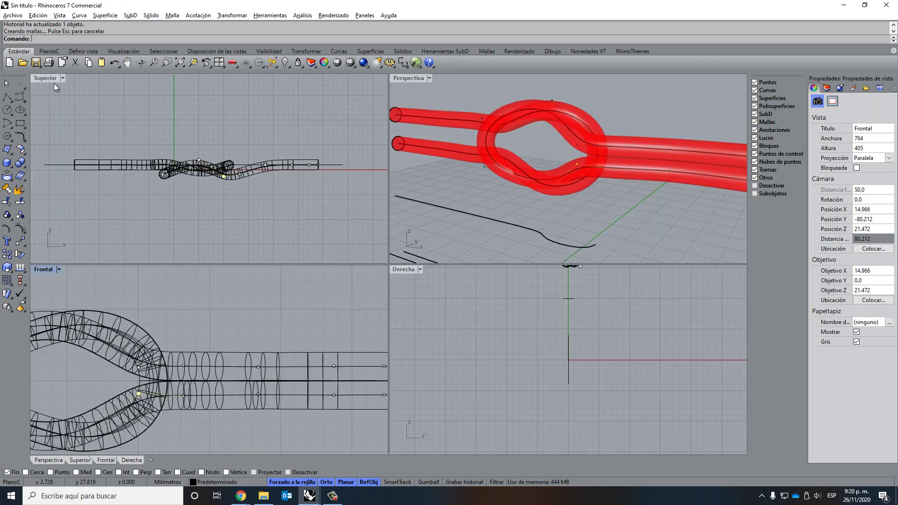
pyautogui.click(567, 156)
pyautogui.moveTo(523, 167); pyautogui.dragTo(608, 136, button='right')
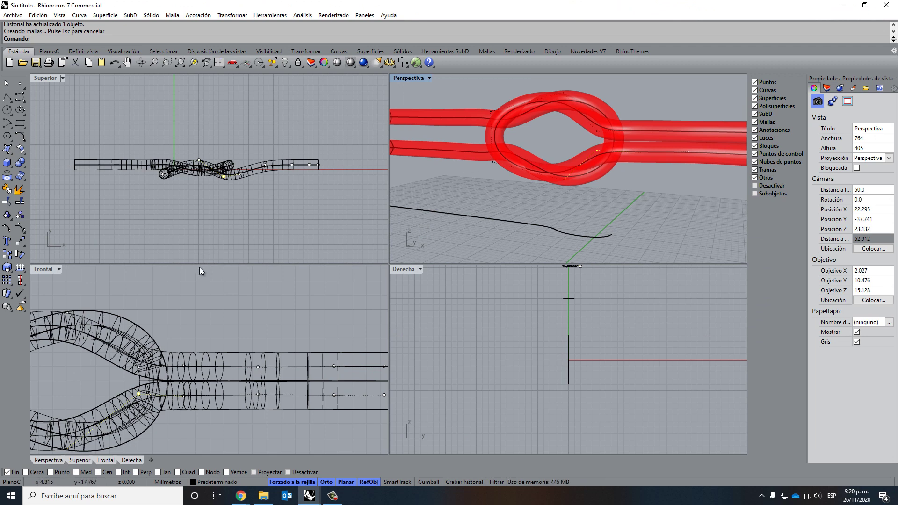
pyautogui.scroll(-2, 227, 352)
pyautogui.moveTo(189, 351); pyautogui.dragTo(204, 349, button='right')
pyautogui.scroll(1, 239, 339)
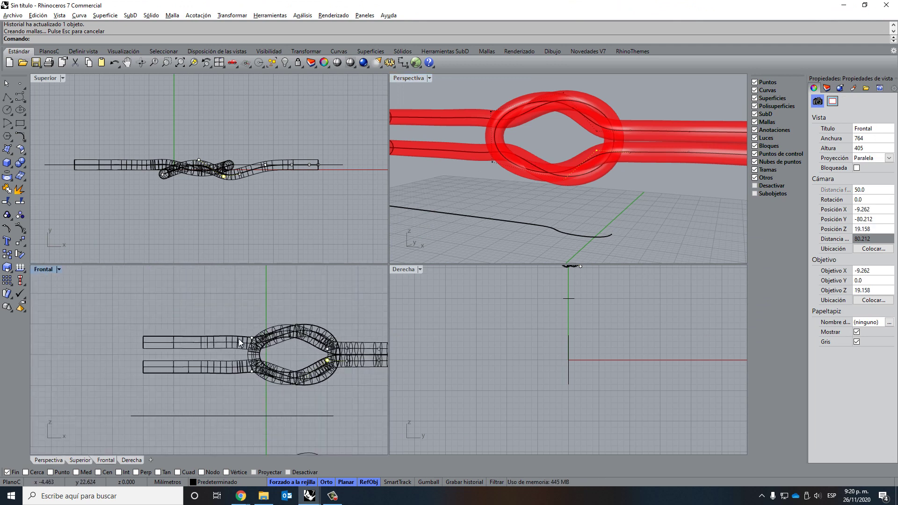
# Select the centre curve inside the left strand's pipe so the control points of both its tails can be edited.
pyautogui.click(219, 344)
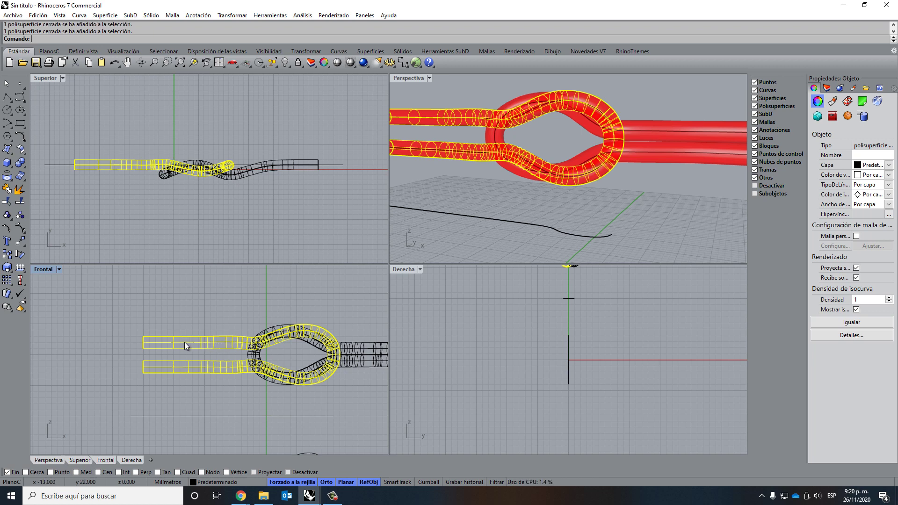
pyautogui.scroll(4, 179, 342)
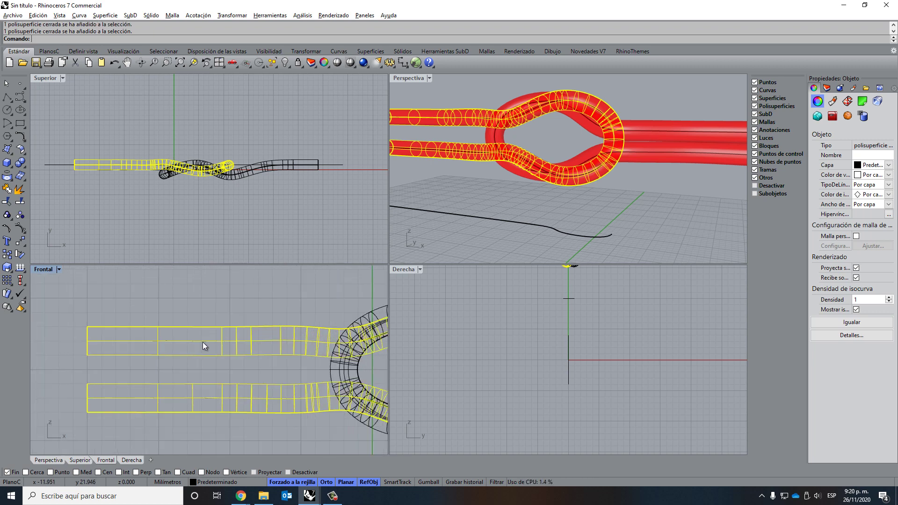
pyautogui.scroll(3, 203, 342)
pyautogui.press('Escape')
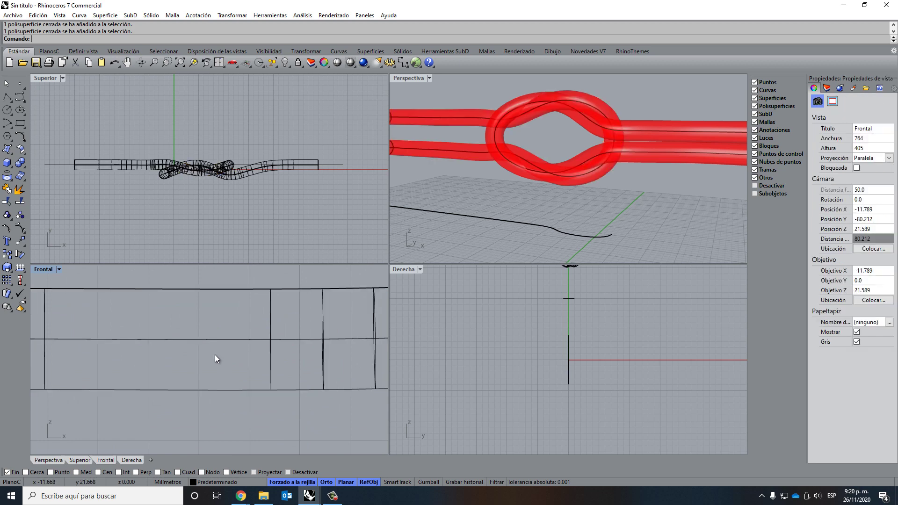
pyautogui.click(205, 339)
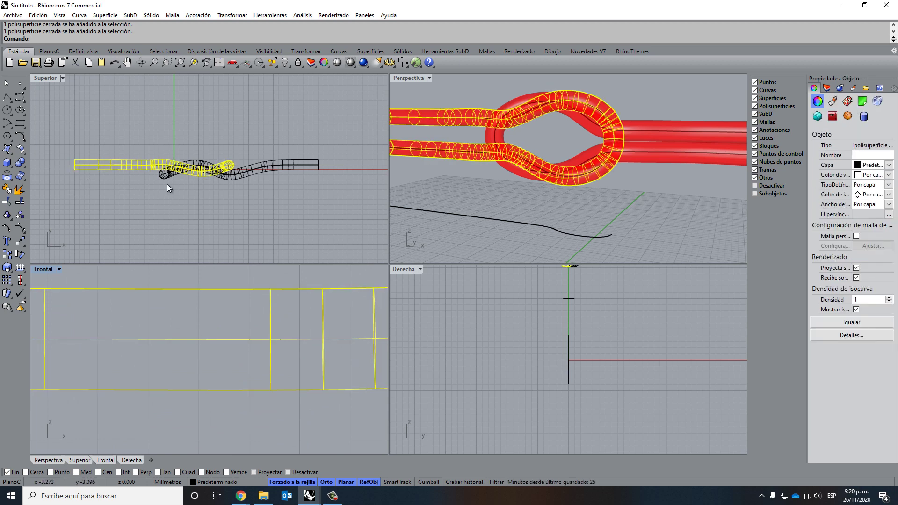
pyautogui.click(606, 93)
pyautogui.moveTo(538, 94); pyautogui.dragTo(468, 136, button='right')
pyautogui.click(468, 136)
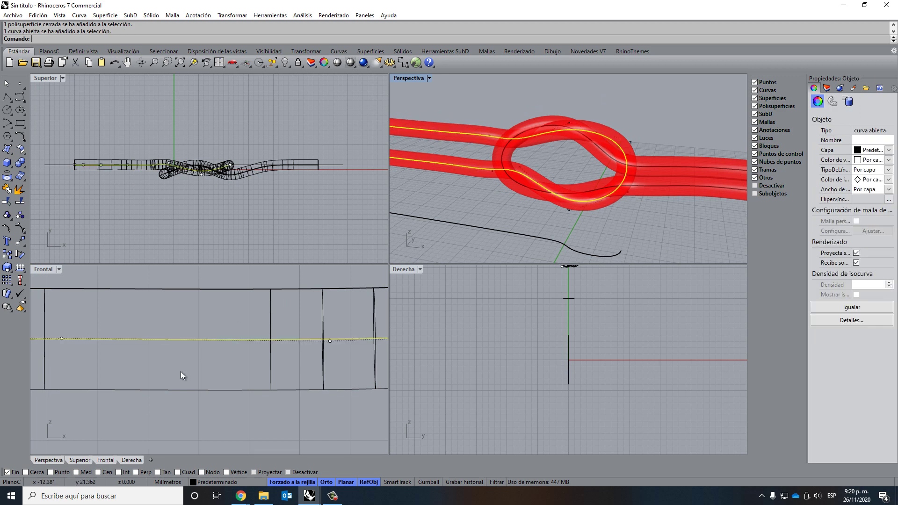
pyautogui.scroll(-5, 187, 370)
pyautogui.scroll(-3, 195, 371)
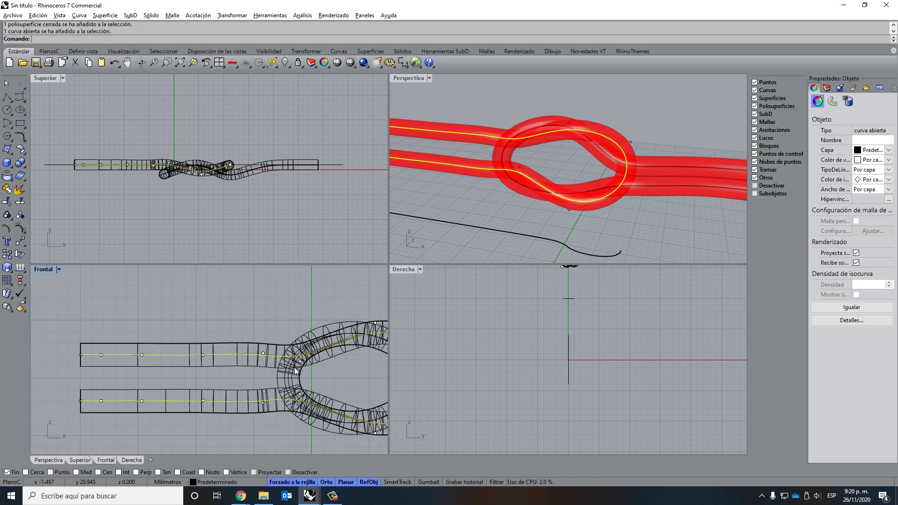
# Show the Alinear y distribuir toolbar and widen it so all its alignment tools sit in one row.
pyautogui.rightClick(506, 63)
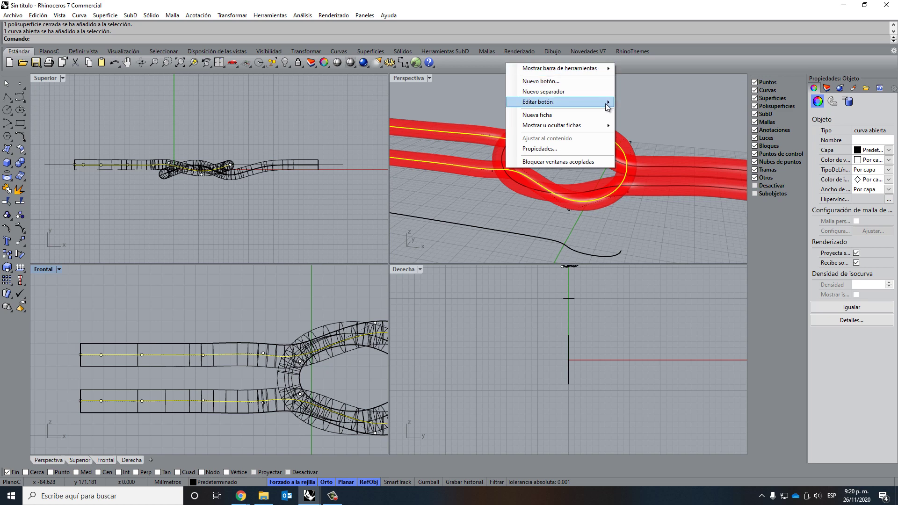
pyautogui.moveTo(603, 74)
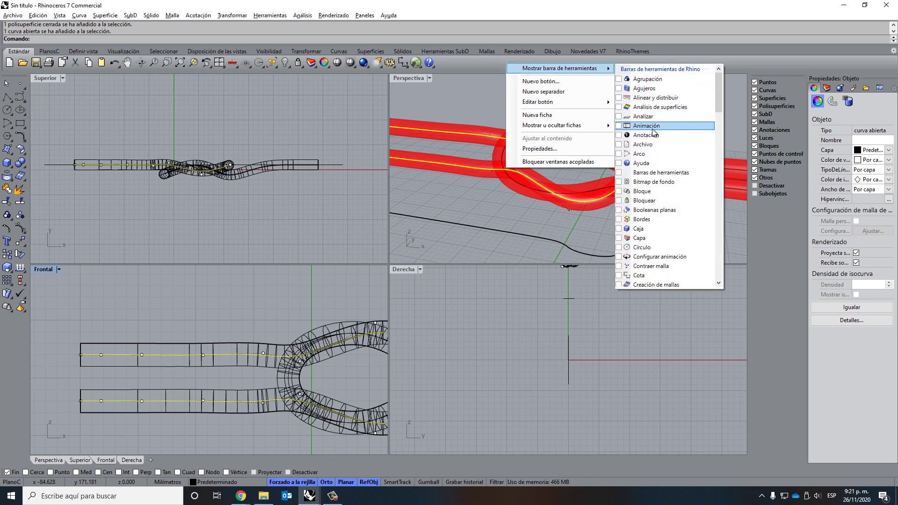
pyautogui.click(655, 97)
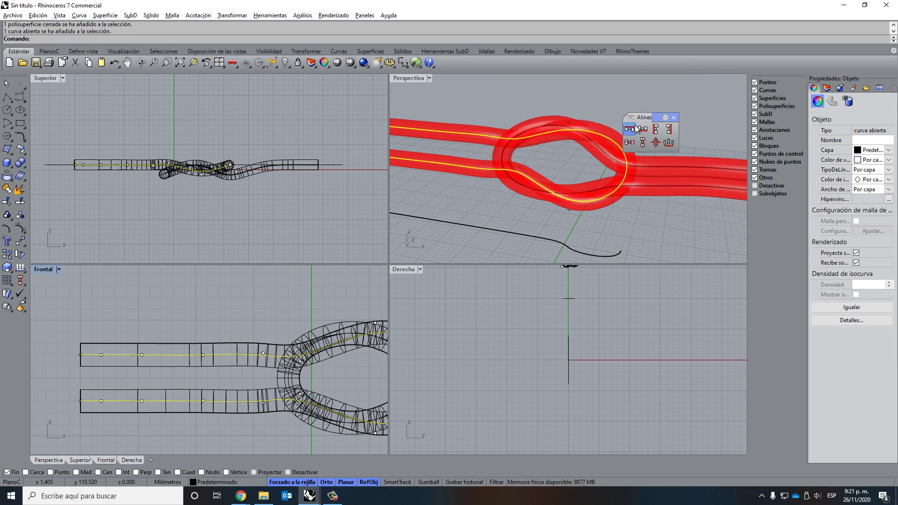
pyautogui.moveTo(637, 116); pyautogui.dragTo(545, 153)
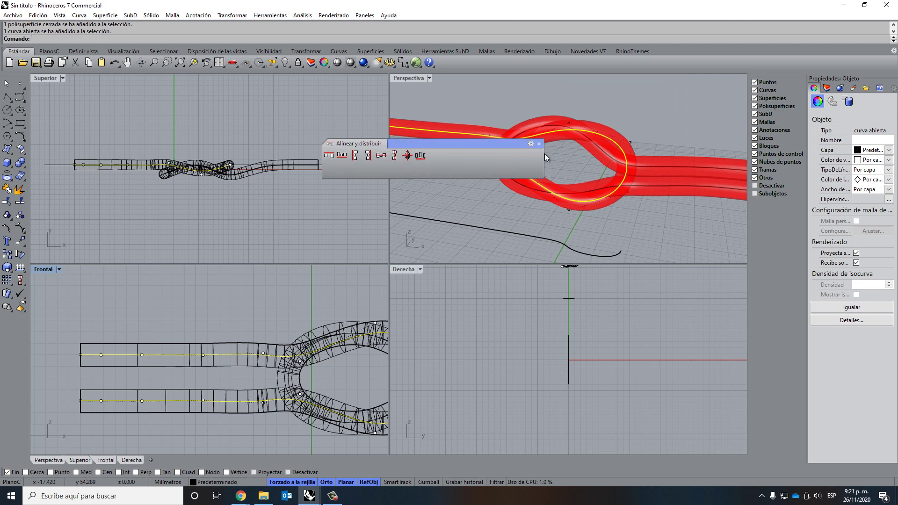
# Try to align the five control points of the left strand's upper tail by their horizontal centres at height 21.
pyautogui.click(66, 350)
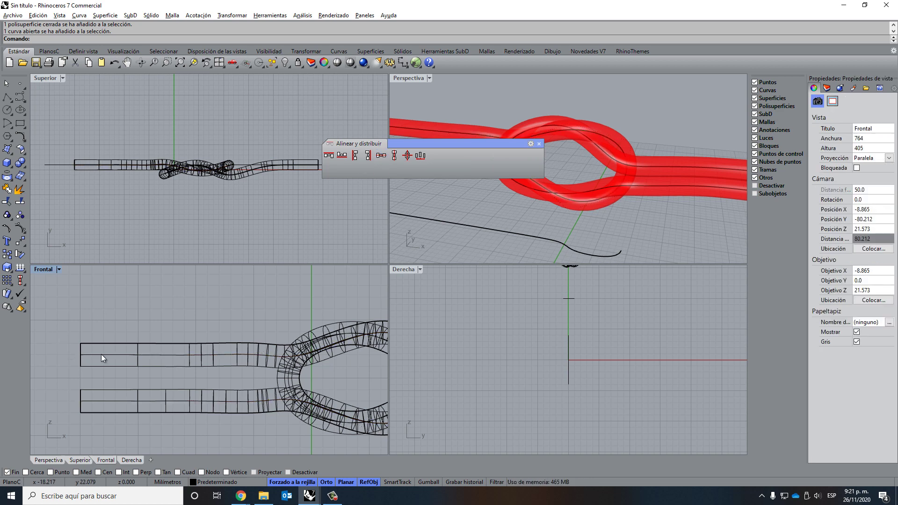
pyautogui.click(448, 132)
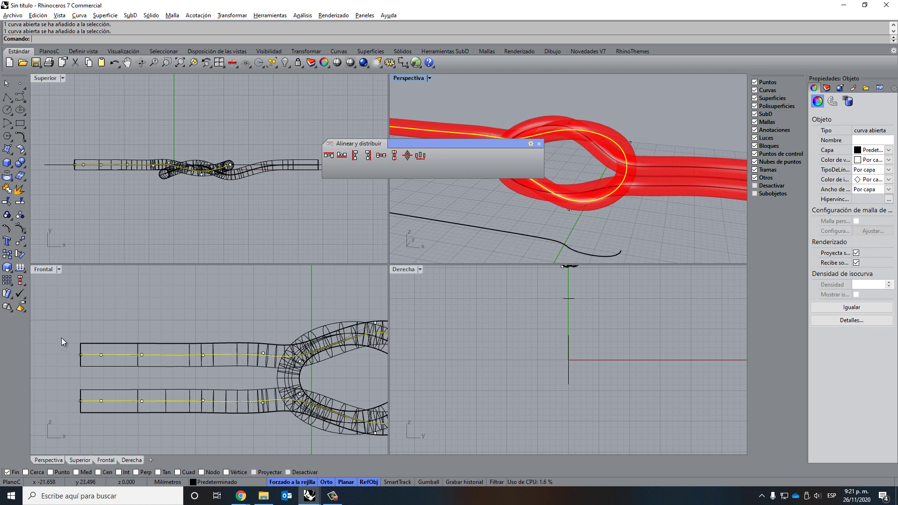
pyautogui.click(51, 288)
pyautogui.moveTo(66, 334); pyautogui.dragTo(276, 373)
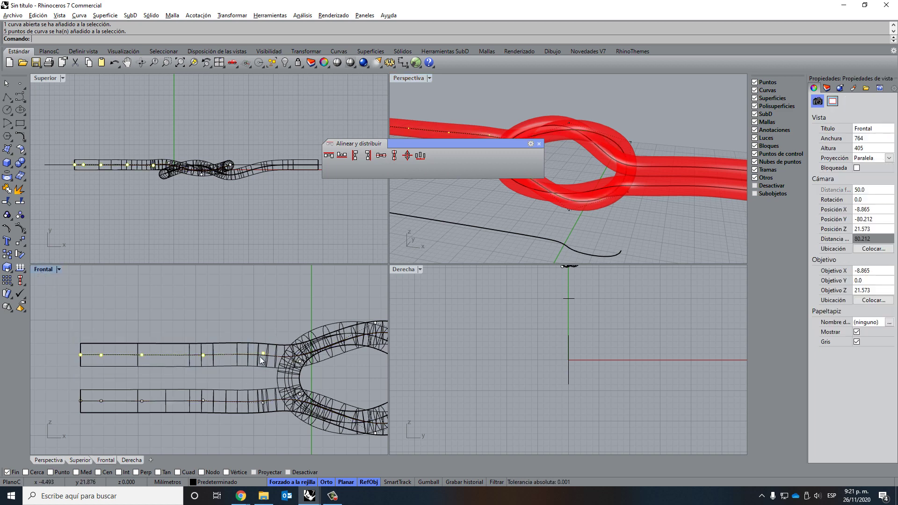
pyautogui.click(387, 159)
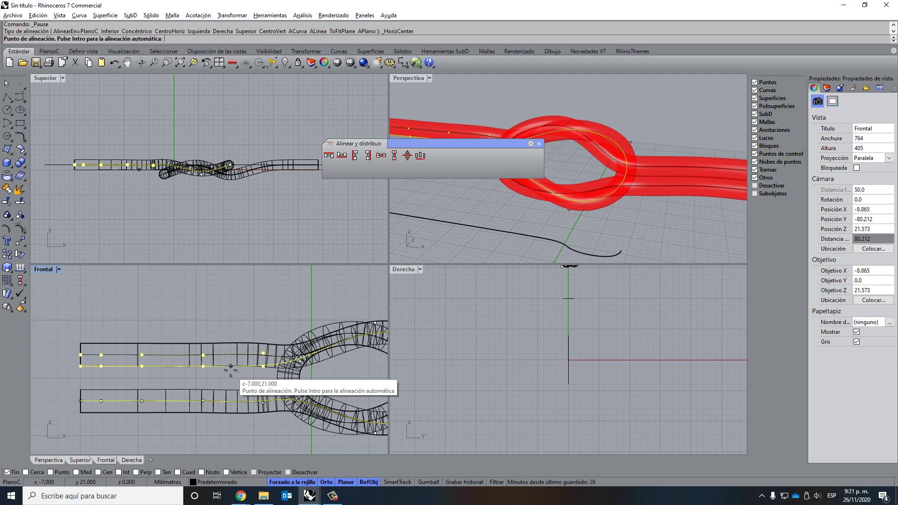
pyautogui.click(231, 367)
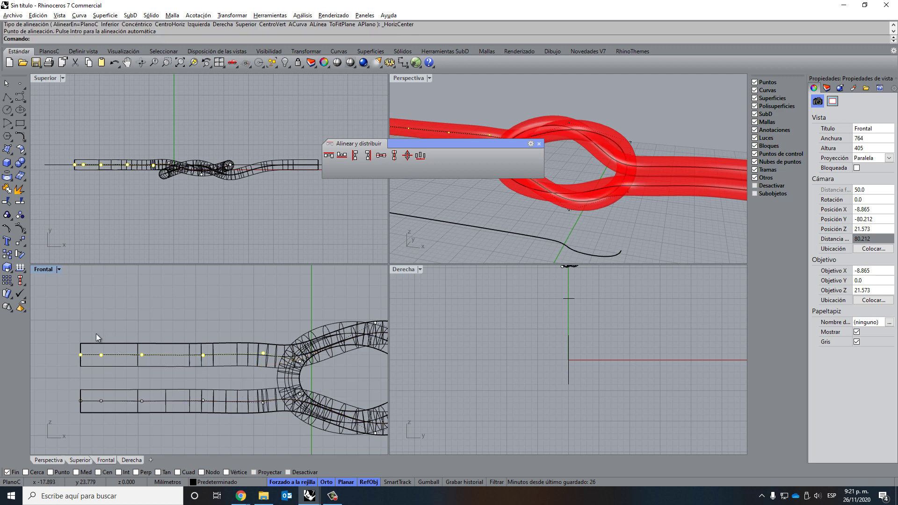
# Align the upper tail's six control points, including the one at the neck, by their horizontal centres at height 21.
pyautogui.moveTo(69, 327); pyautogui.dragTo(330, 379)
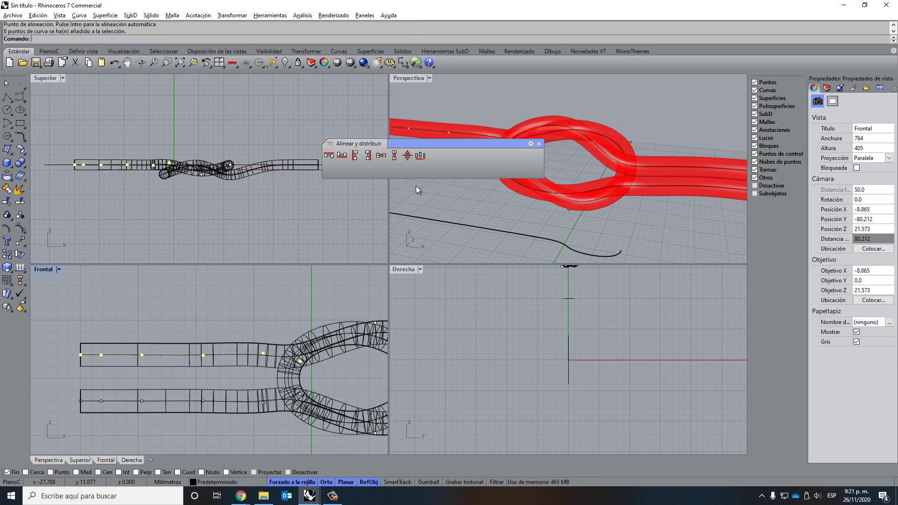
pyautogui.click(381, 156)
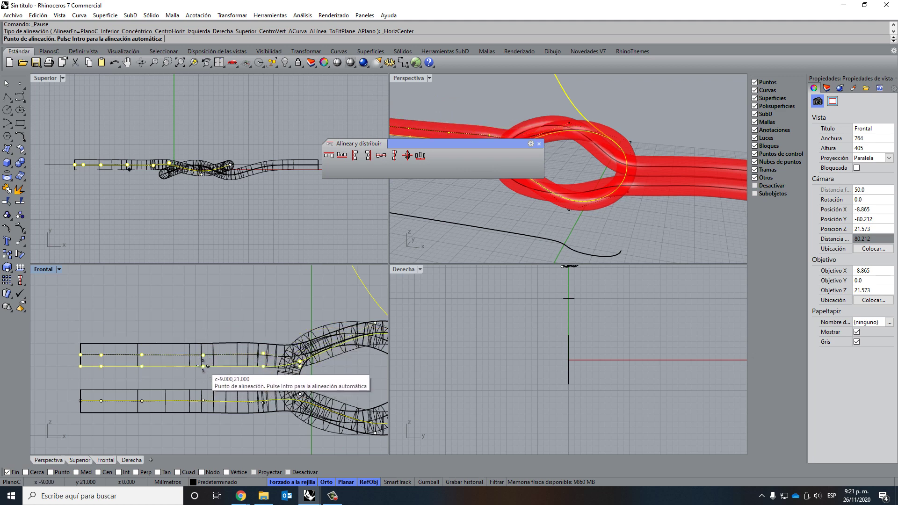
pyautogui.click(203, 366)
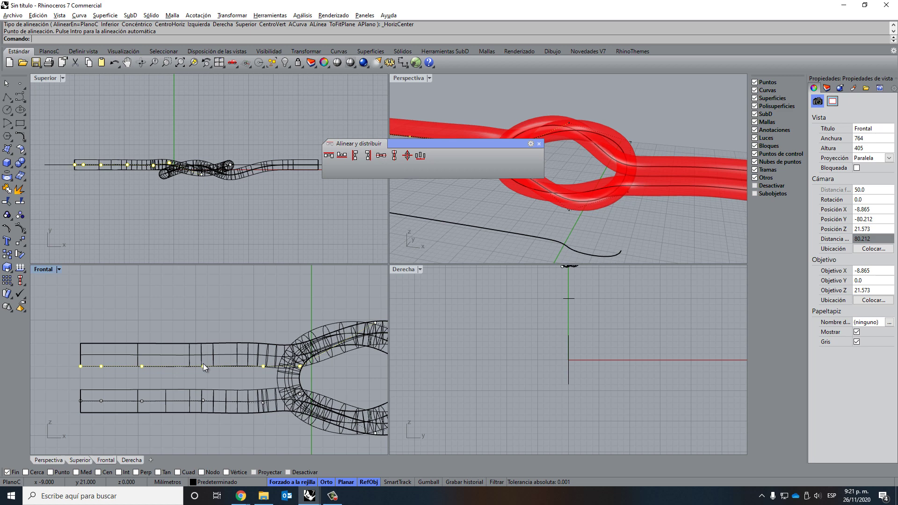
# Delete the left strand's outdated pipe and pipe its edited curve again with history recording on and the default radii.
pyautogui.click(207, 357)
pyautogui.press('Delete')
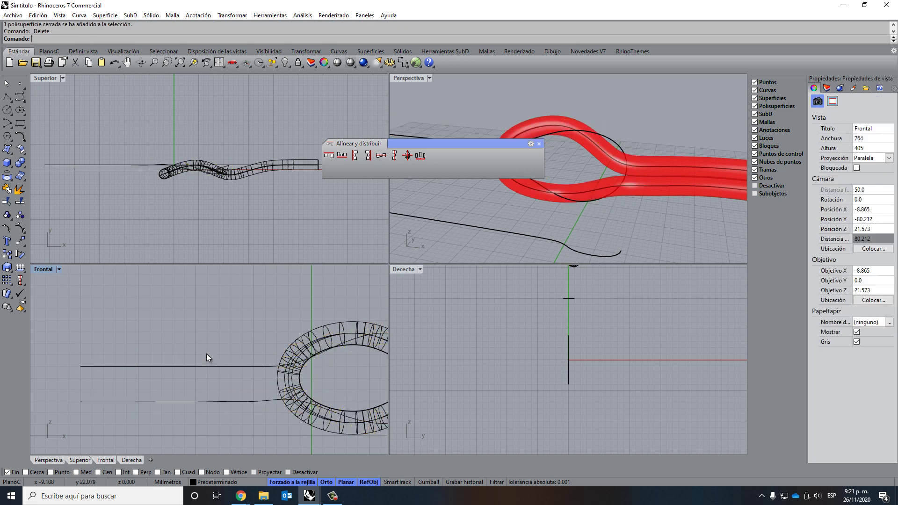
pyautogui.scroll(-5, 648, 127)
pyautogui.scroll(6, 604, 103)
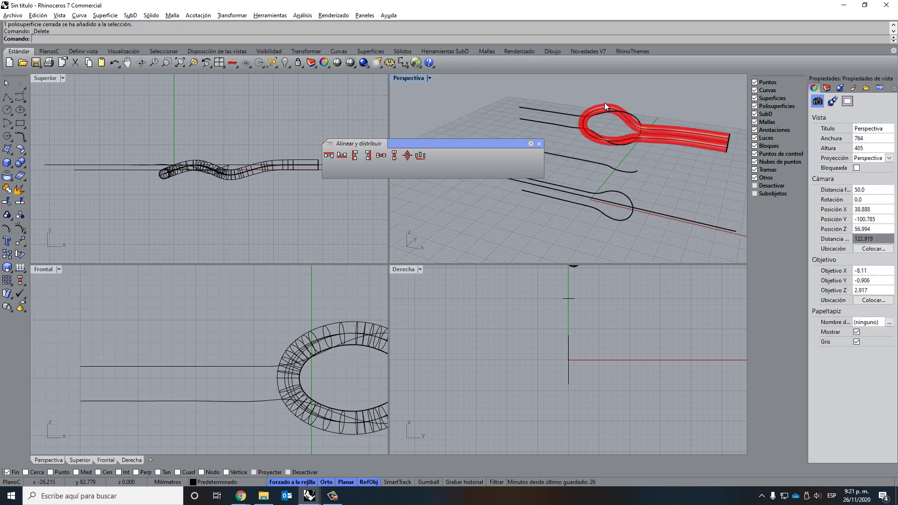
pyautogui.click(524, 119)
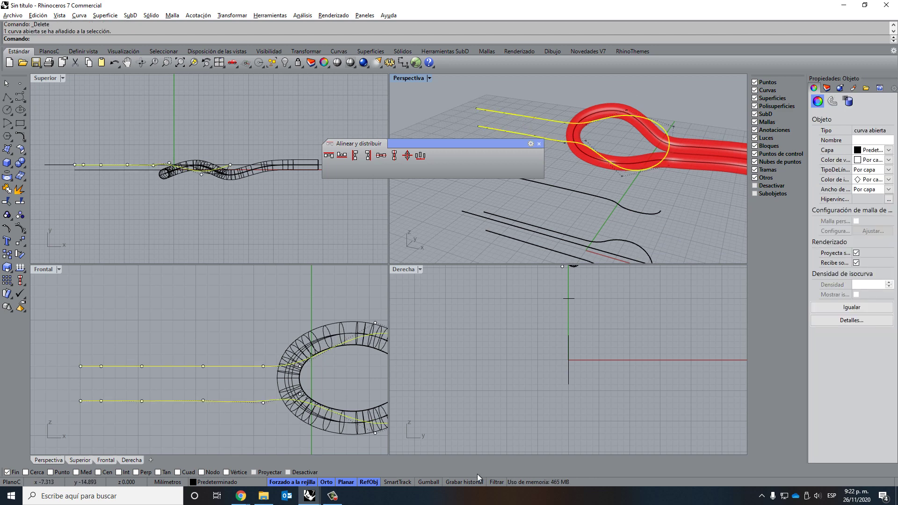
pyautogui.rightClick(364, 38)
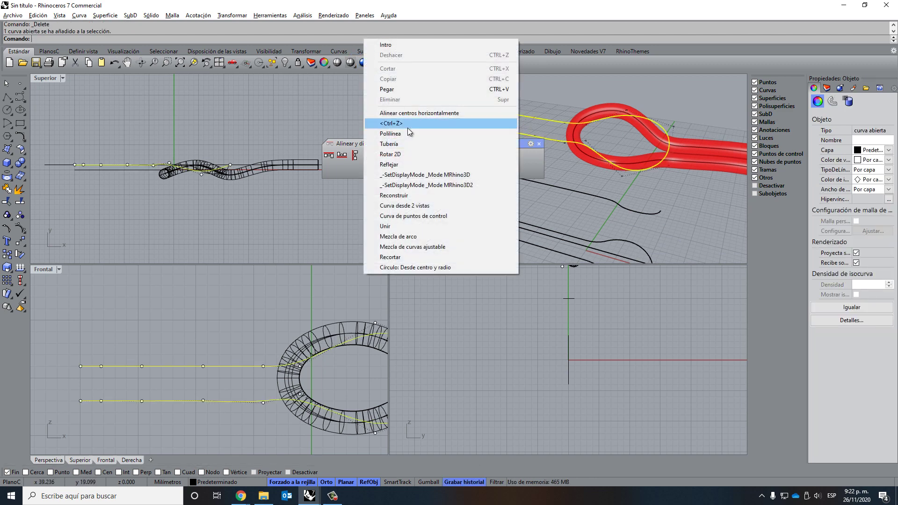
pyautogui.click(410, 144)
pyautogui.press('Return')
pyautogui.press('Return')
pyautogui.press('Return')
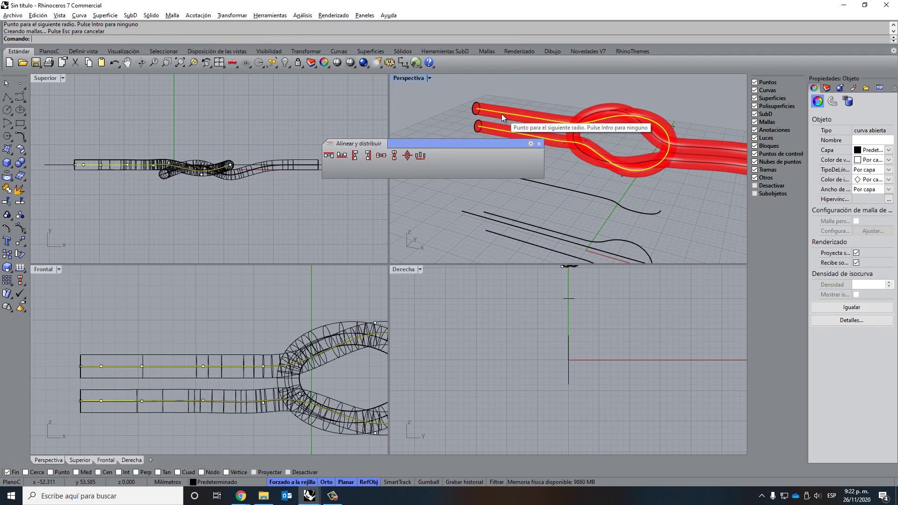
# Align the lower tail's six control points by their horizontal centres at height 19 so the two tail pipes touch.
pyautogui.click(218, 402)
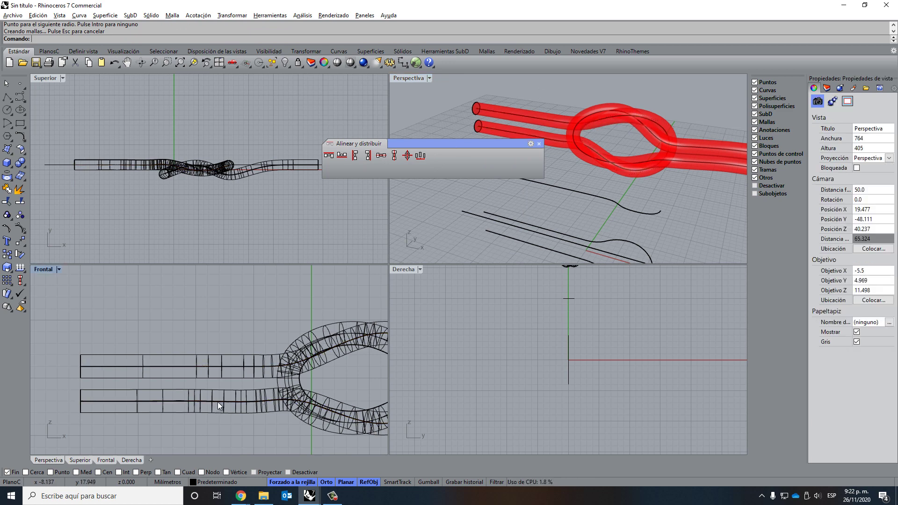
pyautogui.click(260, 427)
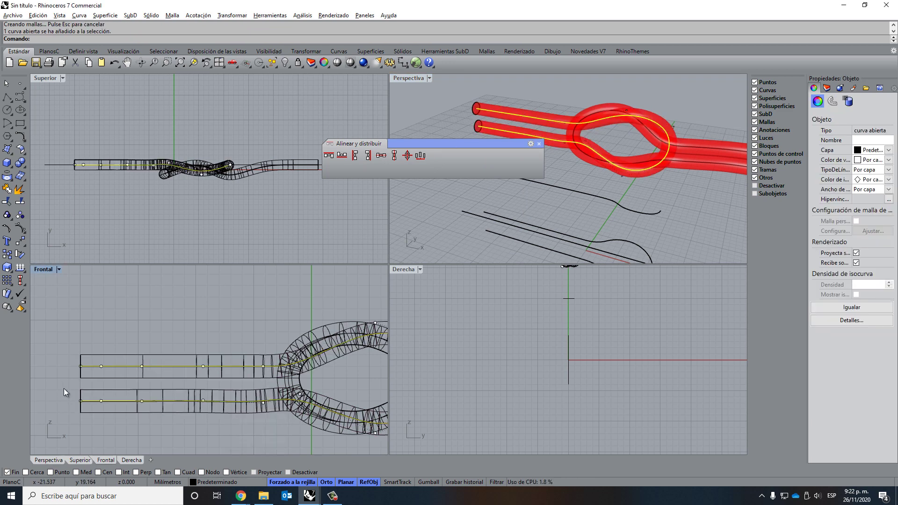
pyautogui.moveTo(64, 388); pyautogui.dragTo(308, 419)
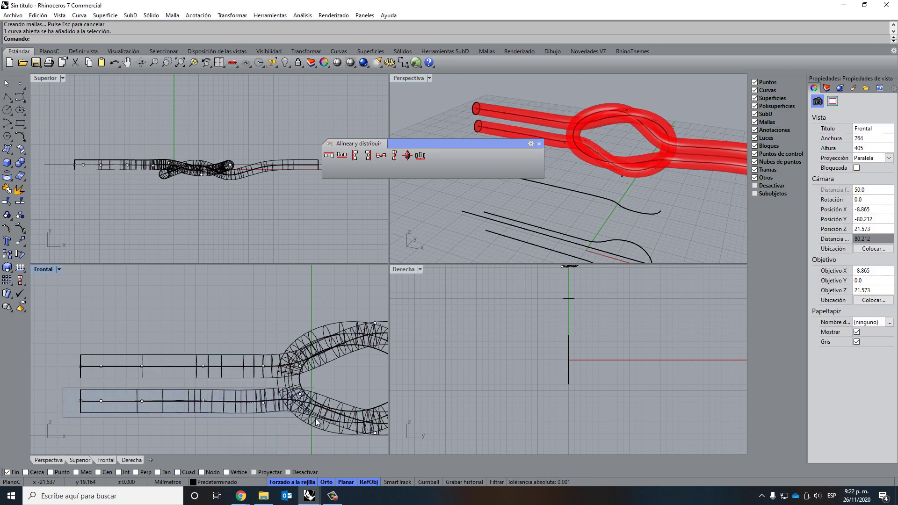
pyautogui.click(380, 156)
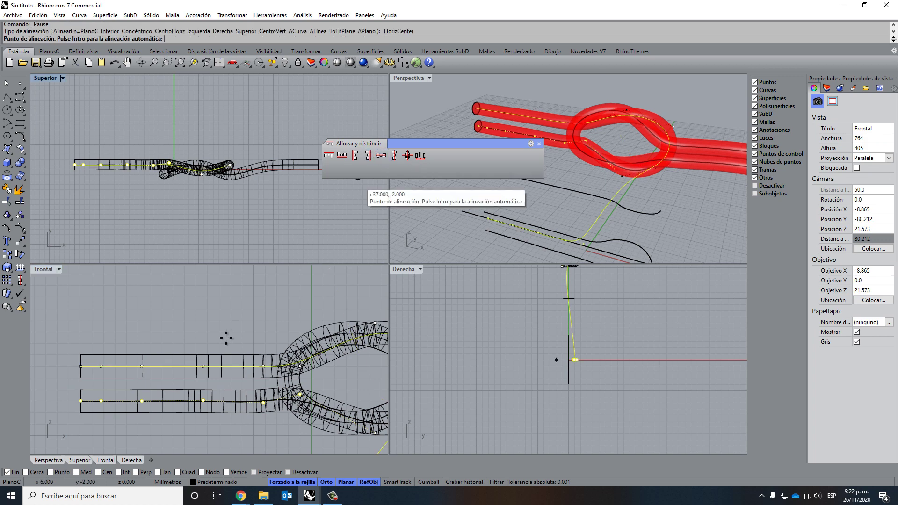
pyautogui.click(166, 389)
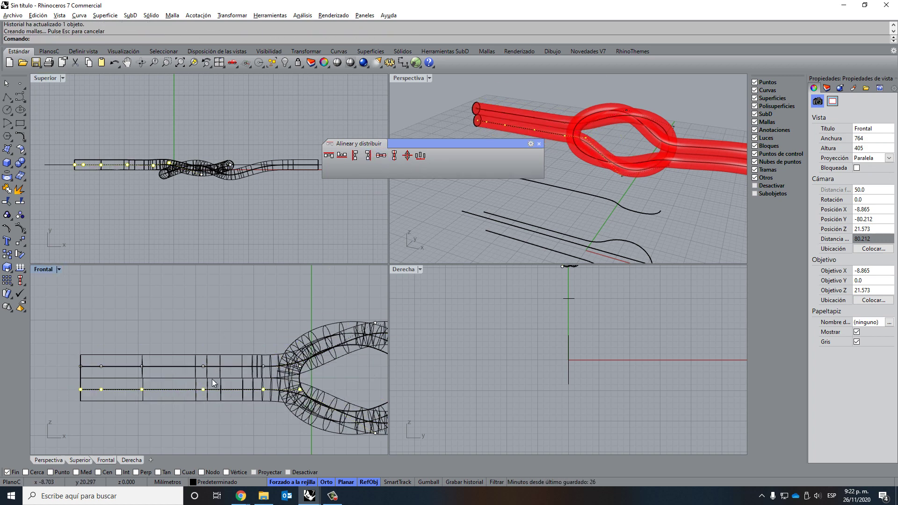
# Inspect the contact line between the left strand's two tail pipes and where they bend into the loop.
pyautogui.scroll(10, 214, 383)
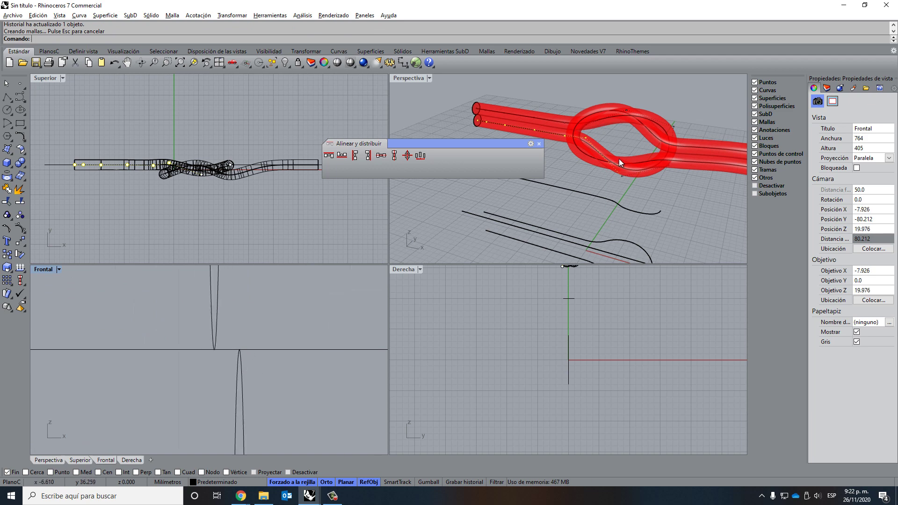
pyautogui.scroll(8, 562, 133)
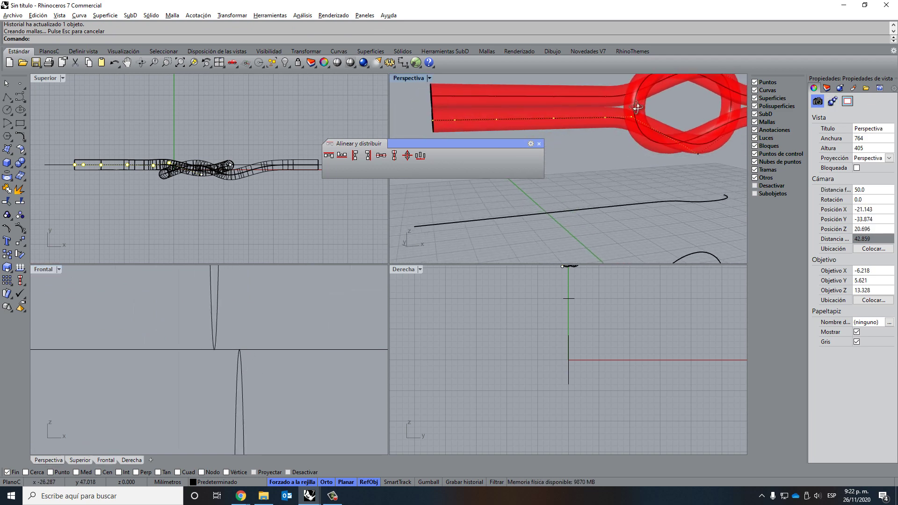
pyautogui.moveTo(612, 119); pyautogui.dragTo(609, 116, button='right')
pyautogui.scroll(-8, 191, 349)
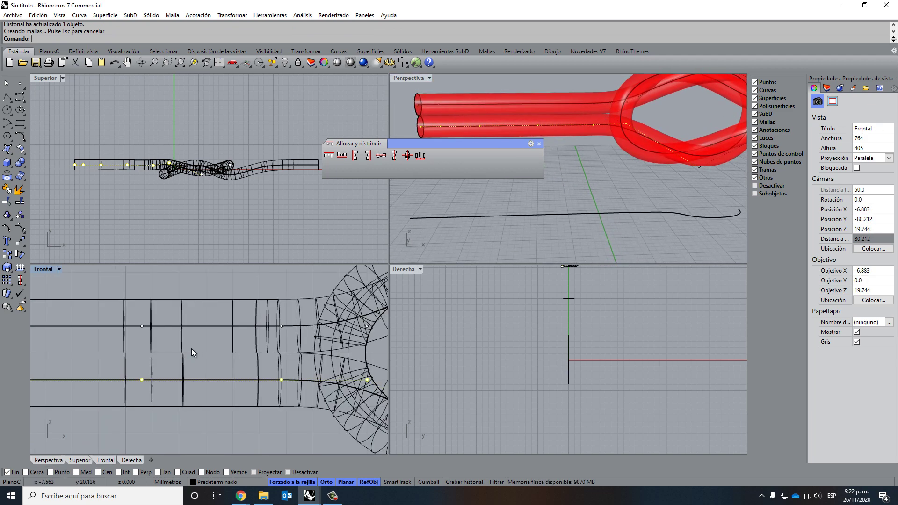
pyautogui.scroll(6, 268, 361)
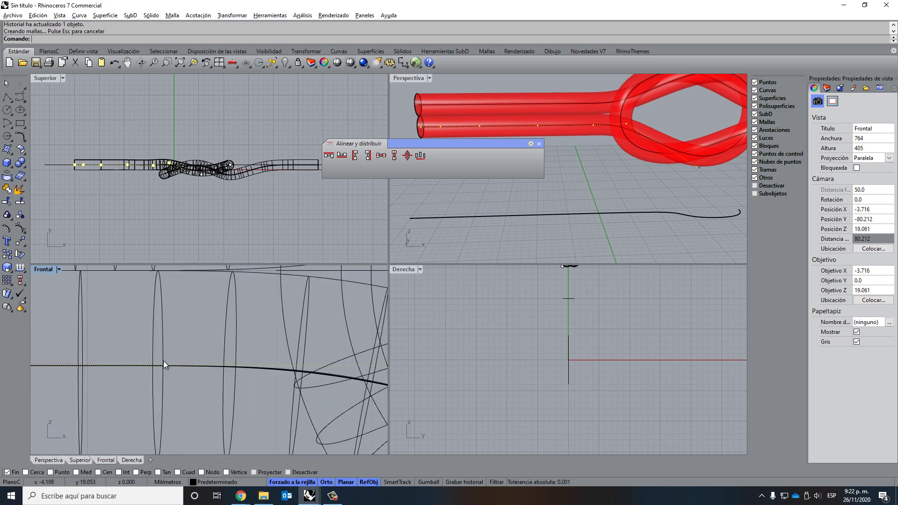
# Inspect where the right-hand tail pipes leave the loop and how closely they touch along their contact line.
pyautogui.scroll(-3, 229, 276)
pyautogui.scroll(-3, 206, 322)
pyautogui.scroll(8, 235, 343)
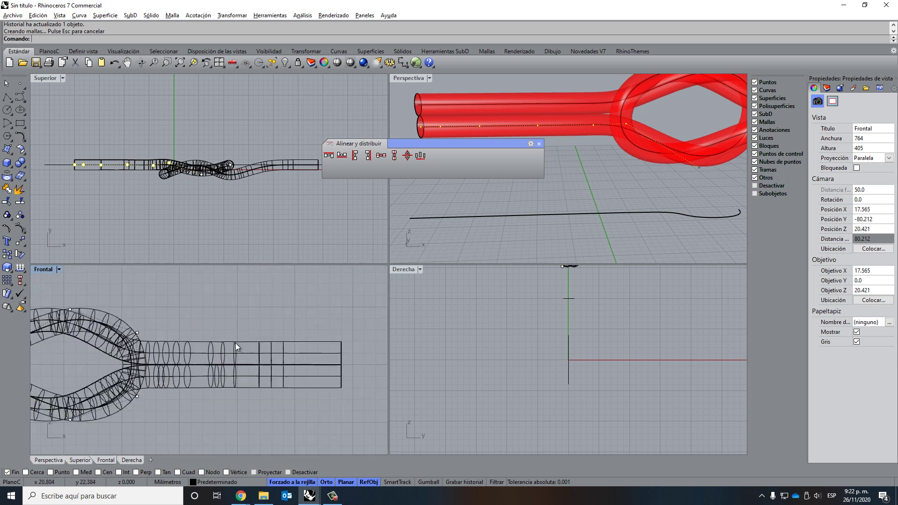
pyautogui.moveTo(211, 378); pyautogui.dragTo(224, 377, button='right')
pyautogui.scroll(-3, 139, 322)
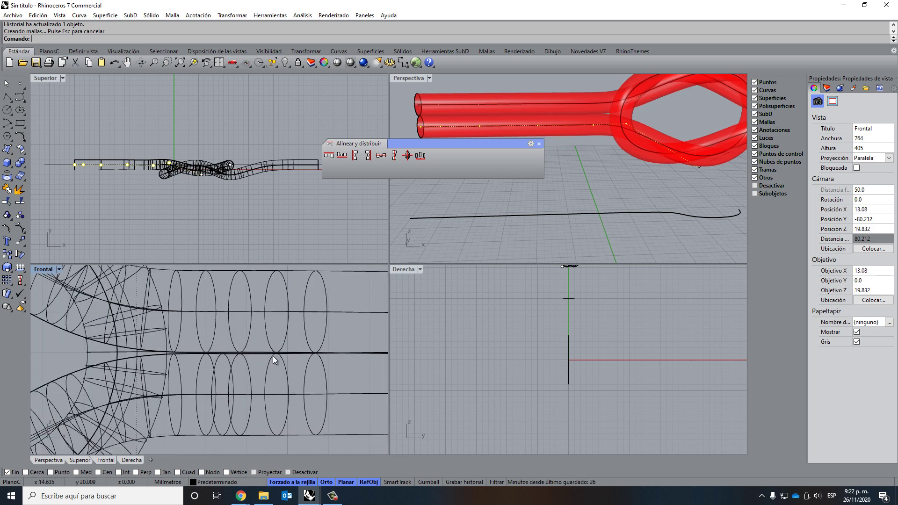
pyautogui.scroll(2, 211, 339)
pyautogui.scroll(-2, 214, 357)
# Select the right strand's curve and align its upper tail's six control points by their horizontal centres at height 21.
pyautogui.click(247, 344)
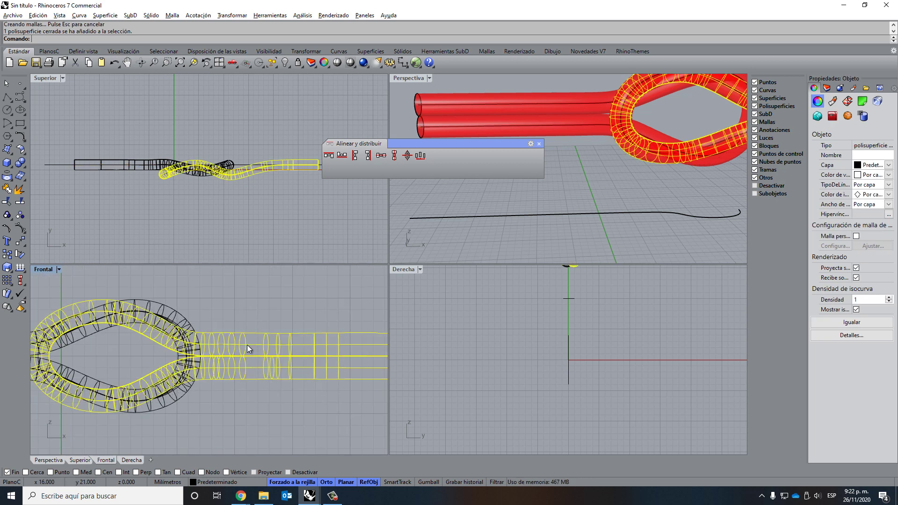
pyautogui.click(254, 345)
pyautogui.click(614, 181)
pyautogui.scroll(-3, 613, 178)
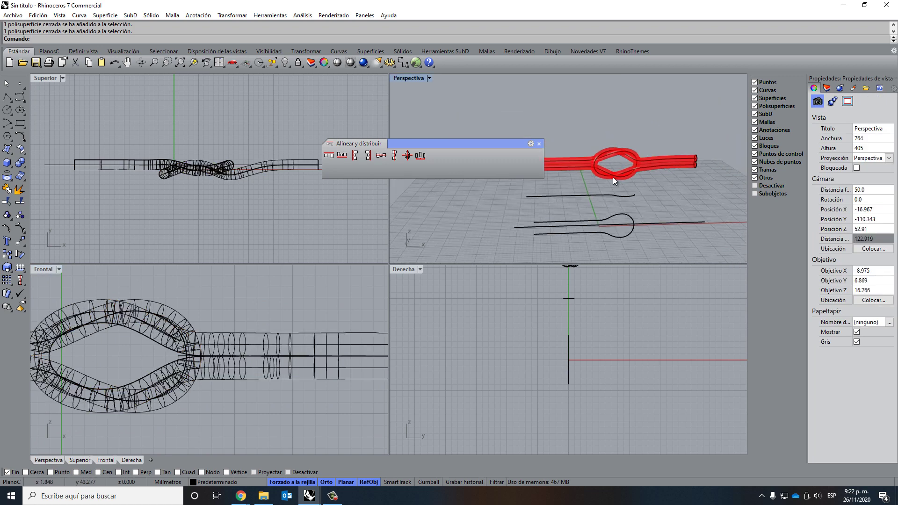
pyautogui.moveTo(613, 177); pyautogui.dragTo(650, 181, button='right')
pyautogui.click(649, 181)
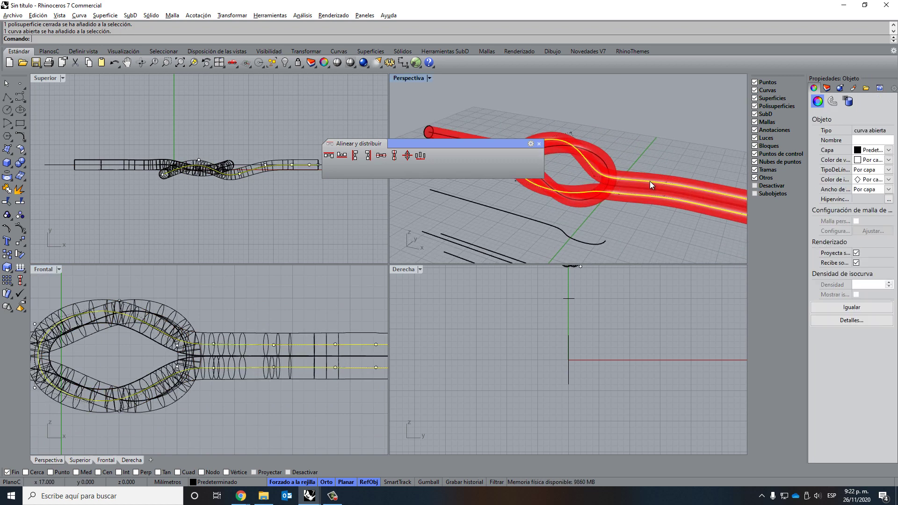
pyautogui.moveTo(161, 291); pyautogui.dragTo(383, 358)
pyautogui.scroll(-3, 327, 337)
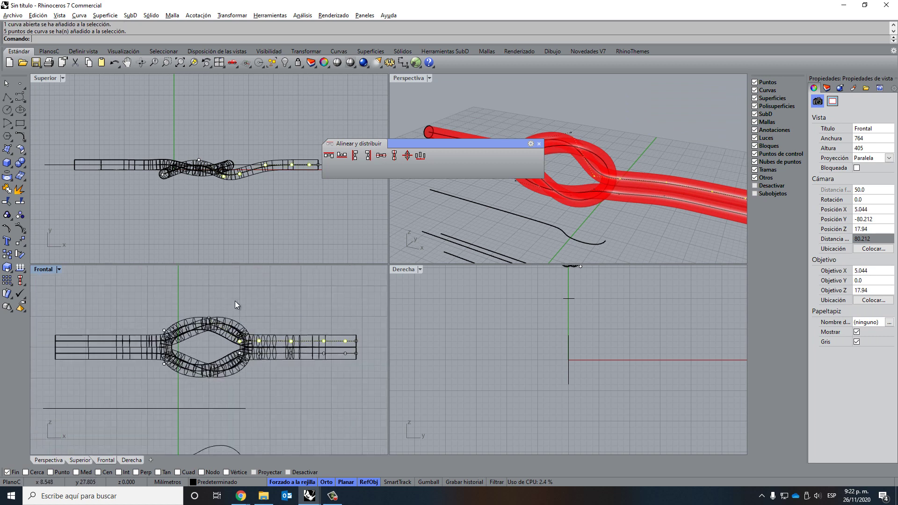
pyautogui.moveTo(232, 300); pyautogui.dragTo(372, 344)
pyautogui.click(395, 156)
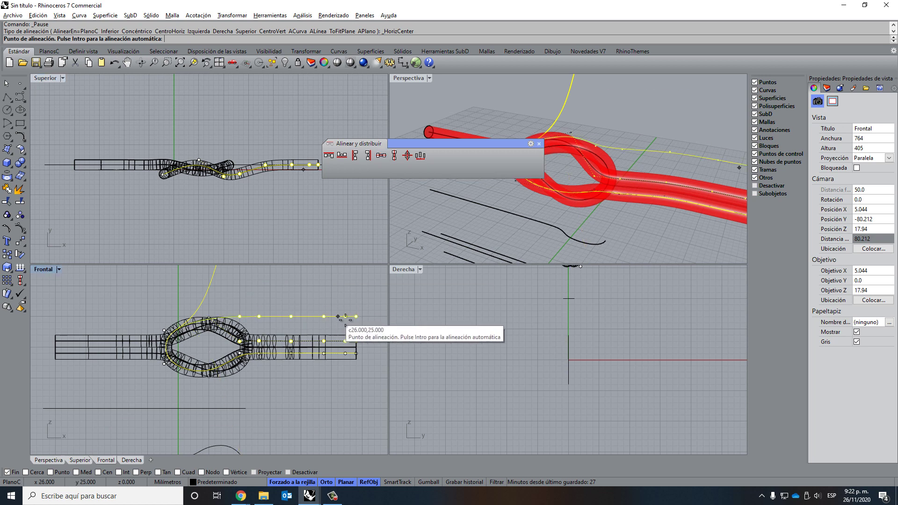
pyautogui.click(364, 341)
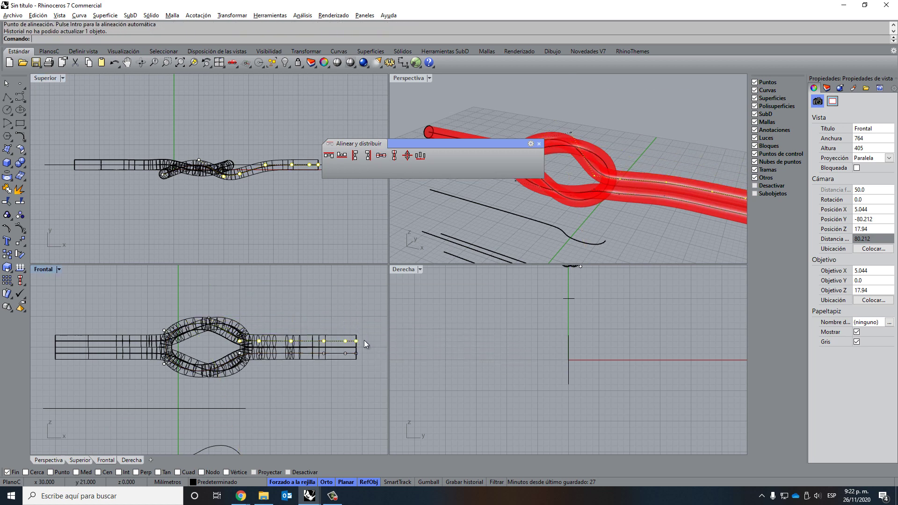
# Align the right strand's lower tail's six control points by their horizontal centres at height 19.
pyautogui.scroll(5, 358, 346)
pyautogui.scroll(-4, 307, 329)
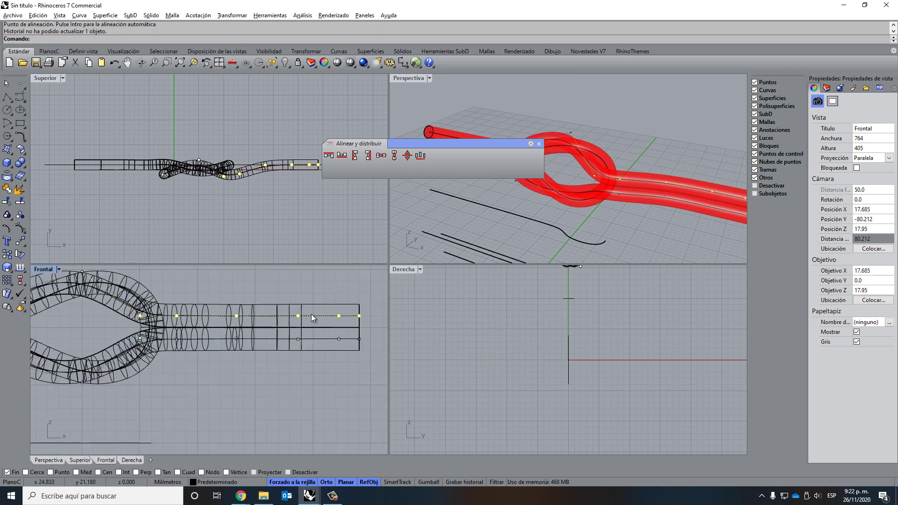
pyautogui.moveTo(150, 327); pyautogui.dragTo(368, 343)
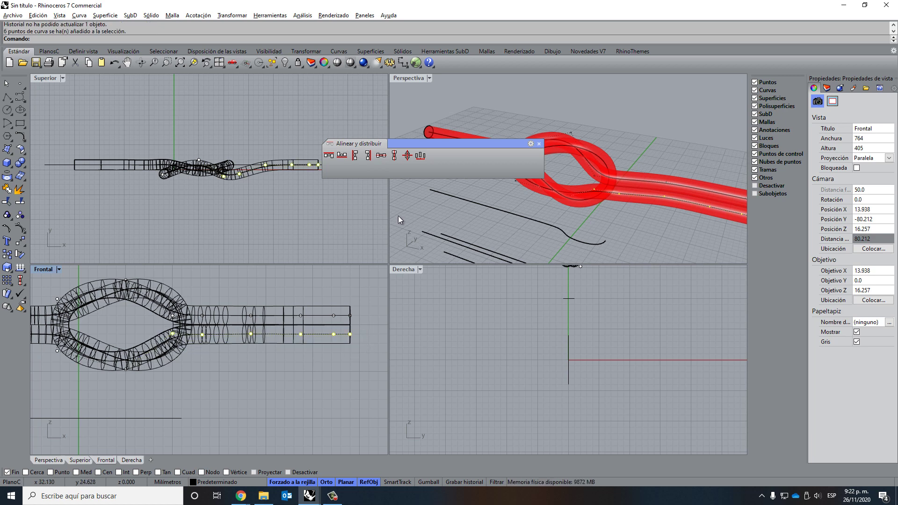
pyautogui.click(395, 158)
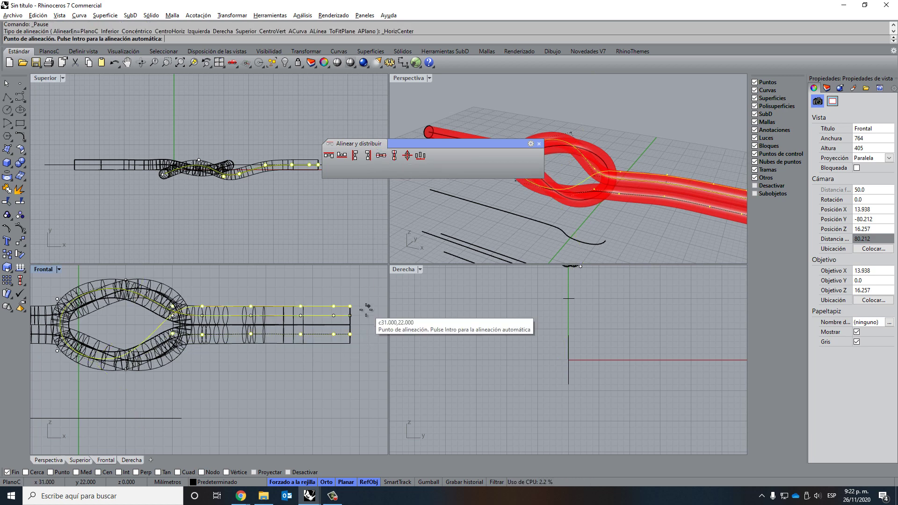
pyautogui.click(365, 335)
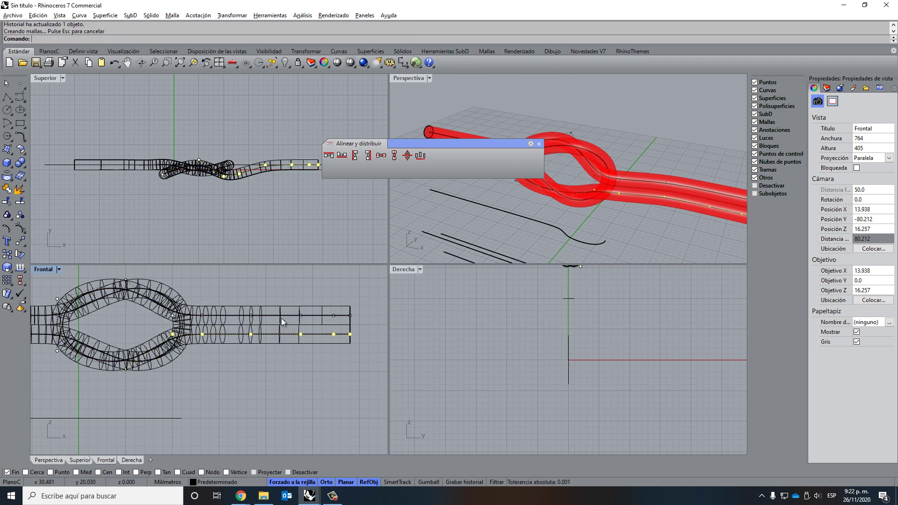
# Move the right strand's two neck control points about 1 mm horizontally toward the middle of the loop.
pyautogui.click(613, 190)
pyautogui.moveTo(613, 190); pyautogui.dragTo(661, 186, button='right')
pyautogui.moveTo(192, 340); pyautogui.dragTo(283, 343, button='right')
pyautogui.moveTo(259, 280); pyautogui.dragTo(271, 356)
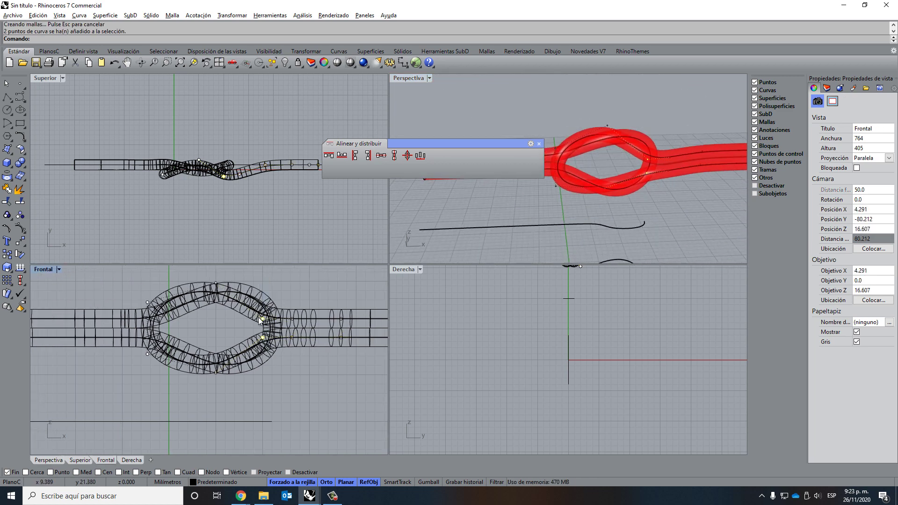
pyautogui.scroll(3, 260, 318)
pyautogui.moveTo(265, 320); pyautogui.dragTo(251, 320)
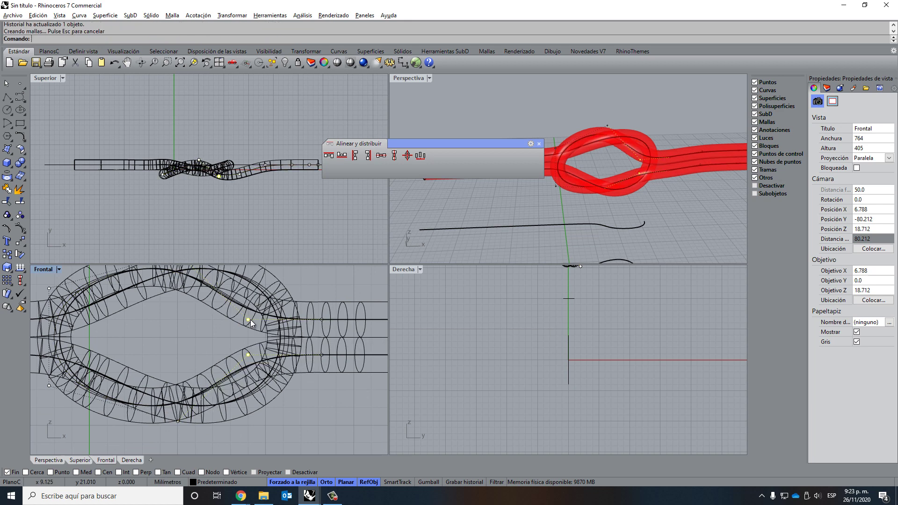
# Select the left strand's curve and move its two neck control points about 2 mm horizontally toward the middle of the loop.
pyautogui.moveTo(558, 220); pyautogui.dragTo(561, 202, button='right')
pyautogui.scroll(10, 561, 201)
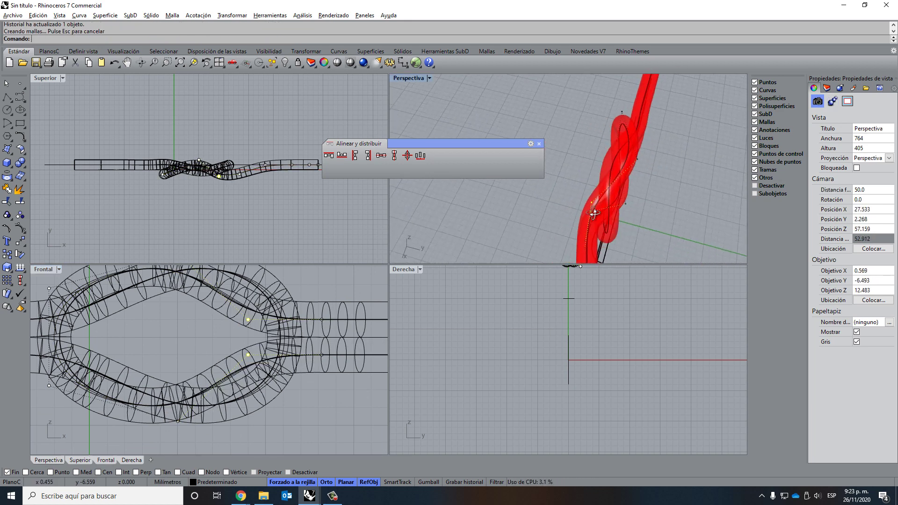
pyautogui.moveTo(631, 197); pyautogui.dragTo(645, 192, button='right')
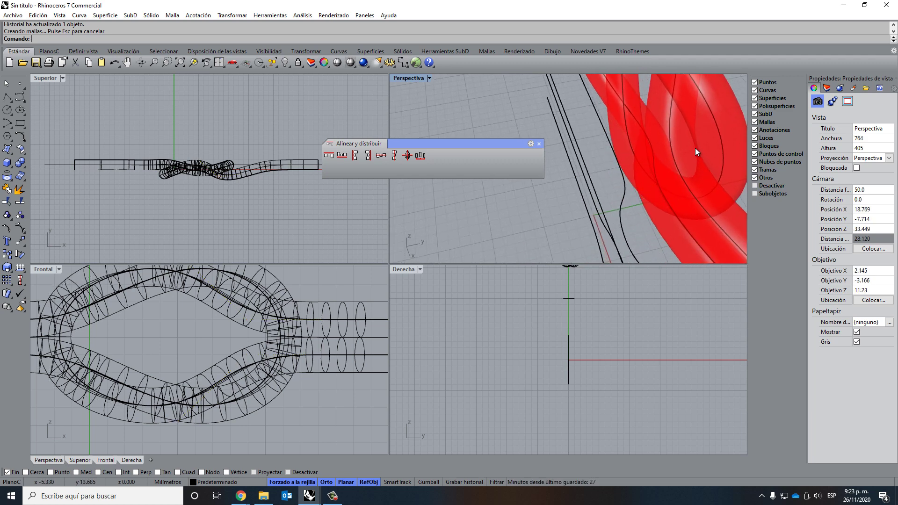
pyautogui.scroll(-5, 608, 206)
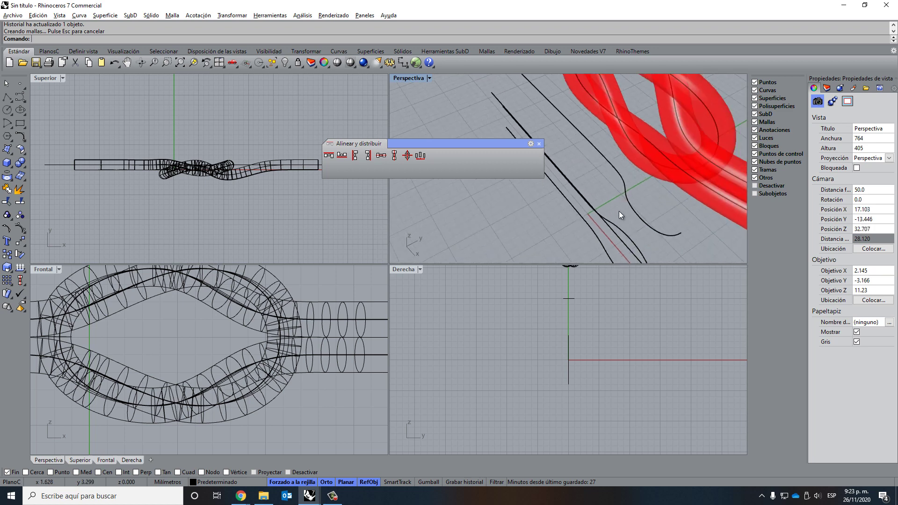
pyautogui.scroll(5, 608, 142)
pyautogui.click(590, 122)
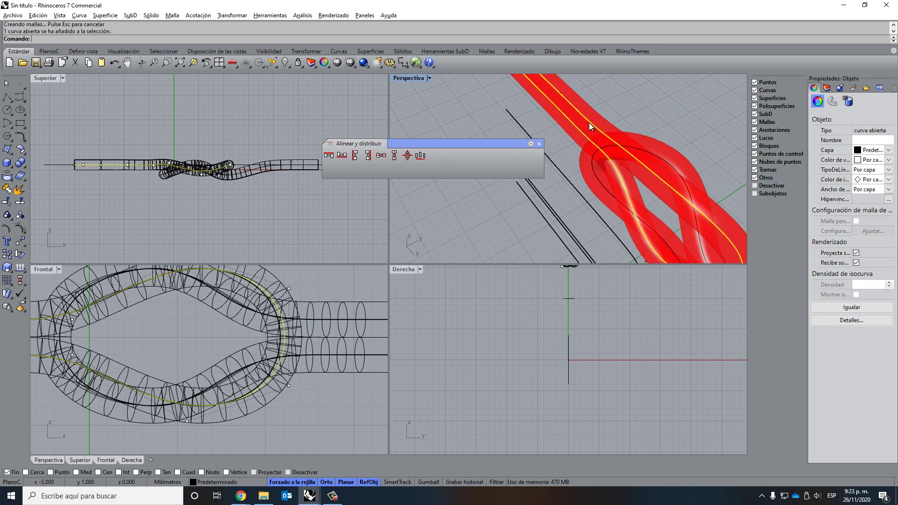
pyautogui.moveTo(636, 170); pyautogui.dragTo(438, 142, button='right')
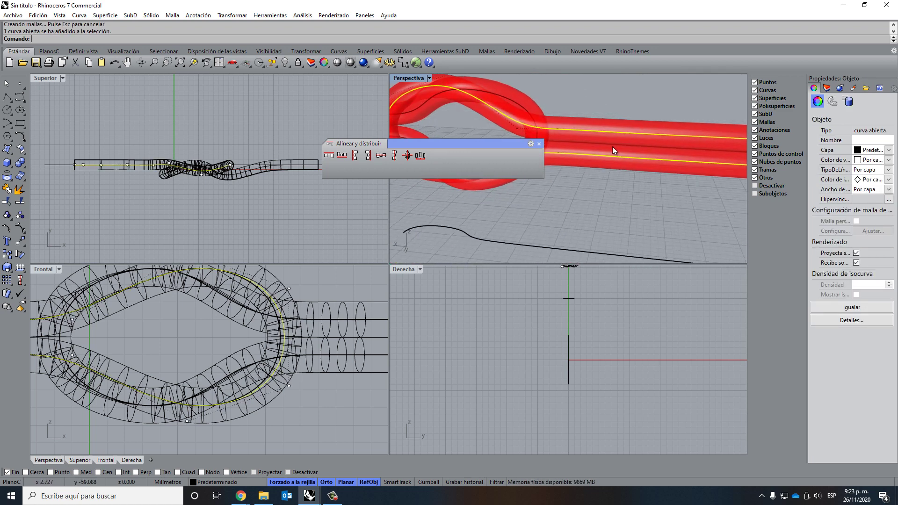
pyautogui.moveTo(613, 147); pyautogui.dragTo(580, 114, button='right')
pyautogui.scroll(3, 634, 146)
pyautogui.moveTo(635, 143); pyautogui.dragTo(641, 130, button='right')
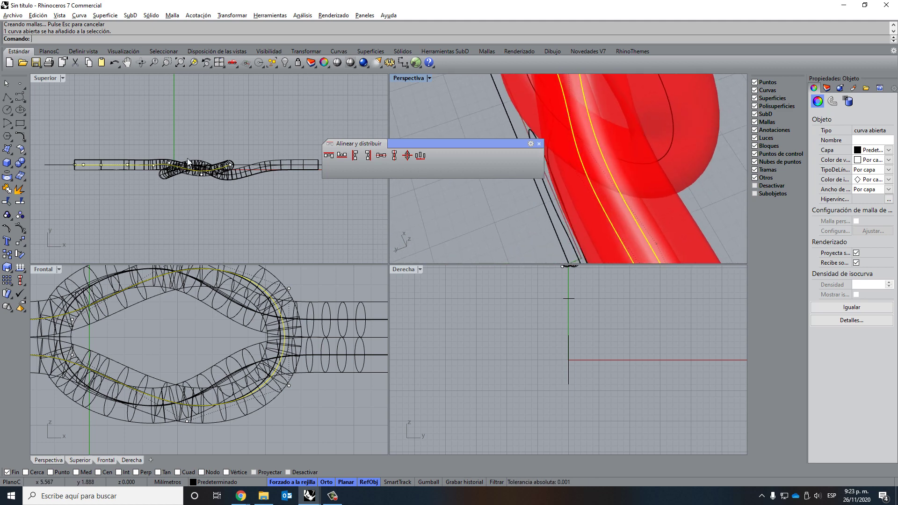
pyautogui.scroll(5, 167, 161)
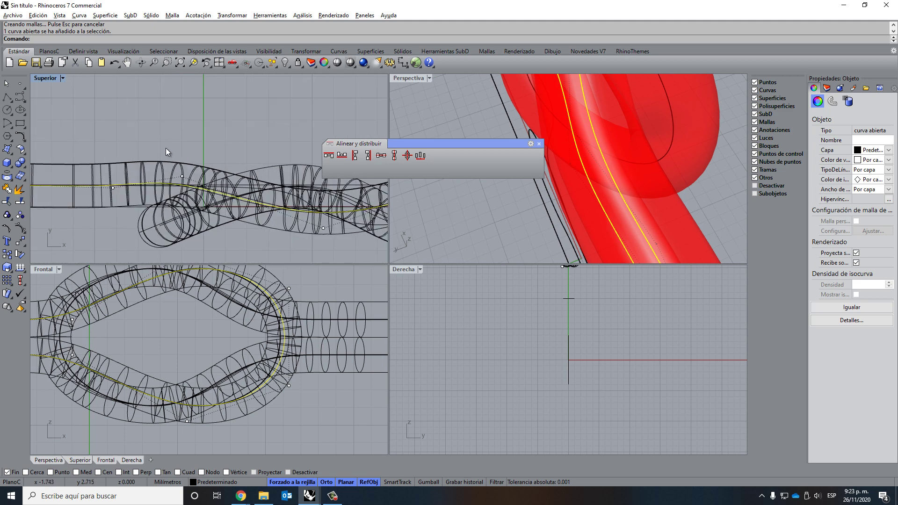
pyautogui.moveTo(165, 153); pyautogui.dragTo(220, 179)
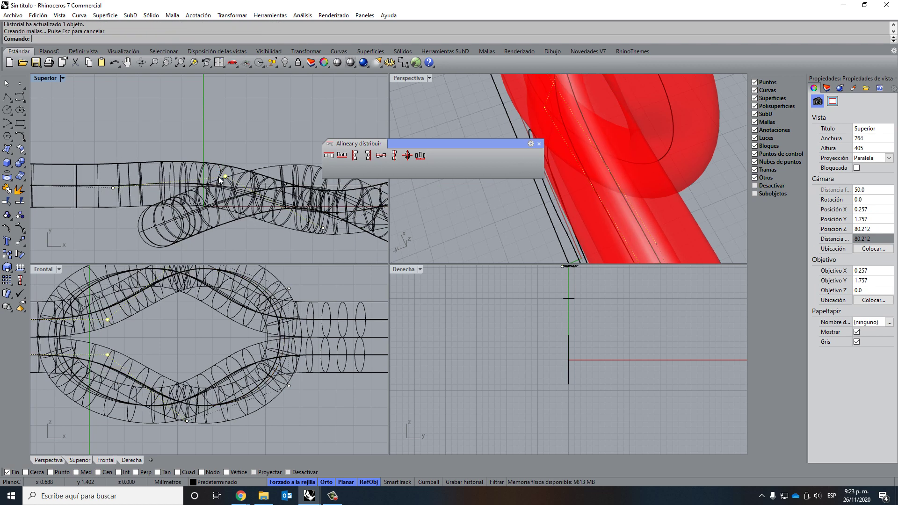
# Examine the whole knot in perspective, front and top views to check how the two strands interlace.
pyautogui.scroll(-5, 633, 187)
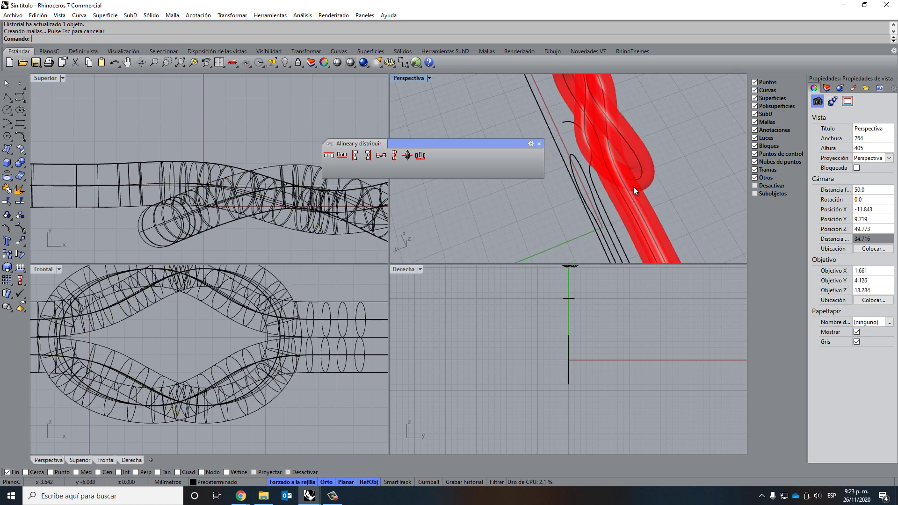
pyautogui.moveTo(586, 176); pyautogui.dragTo(653, 166, button='right')
pyautogui.scroll(5, 622, 138)
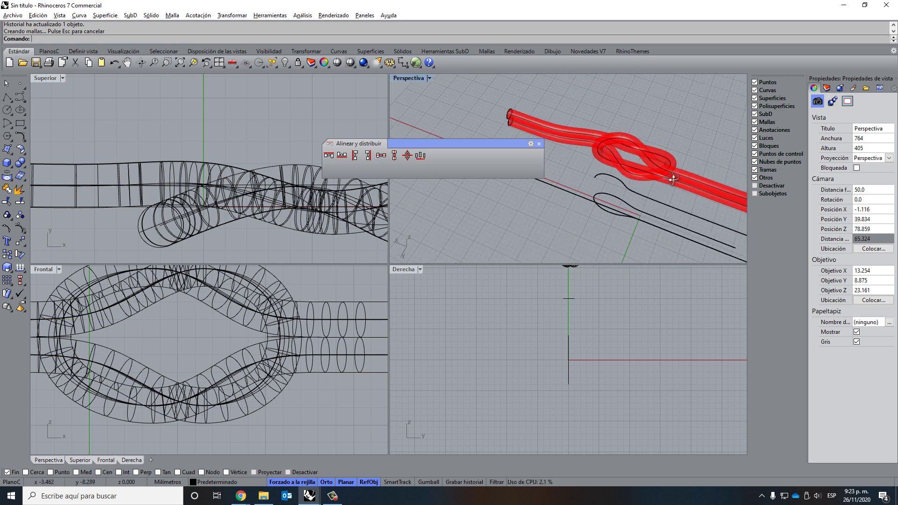
pyautogui.scroll(-4, 634, 148)
pyautogui.scroll(4, 635, 162)
pyautogui.moveTo(635, 162); pyautogui.dragTo(619, 183, button='right')
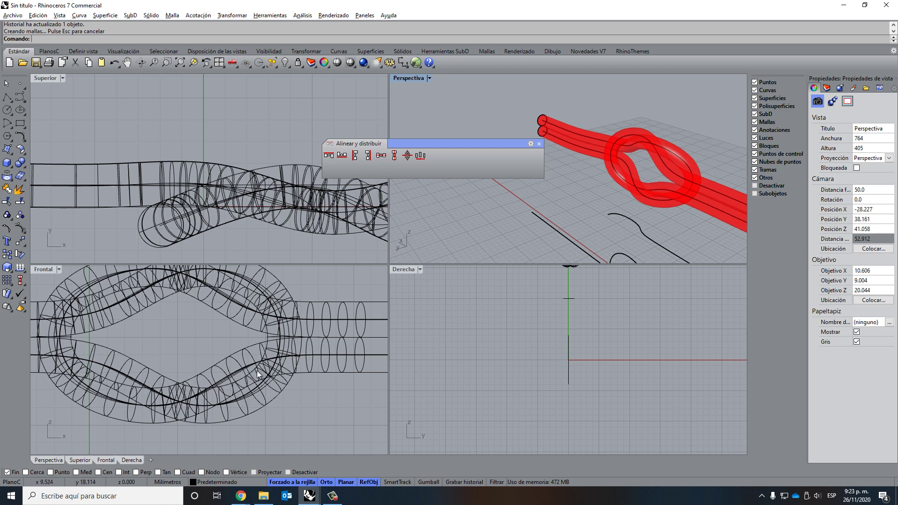
pyautogui.scroll(-2, 245, 332)
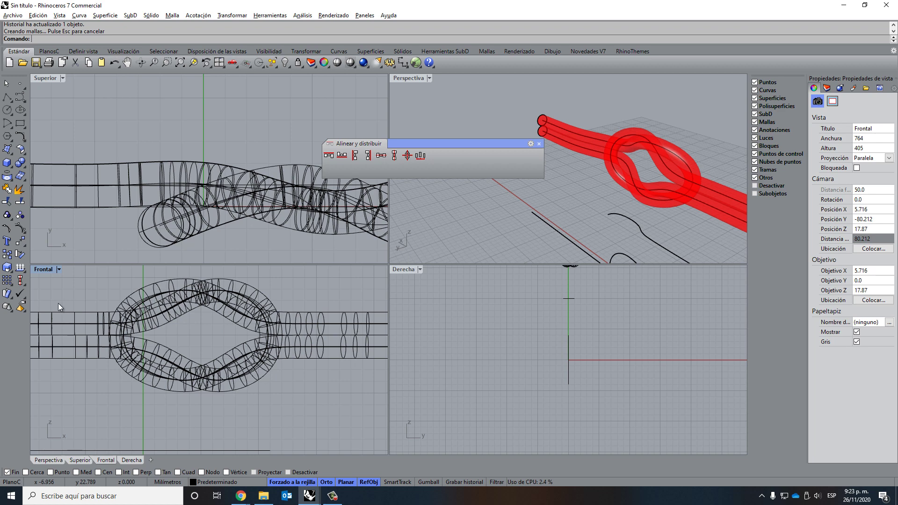
pyautogui.scroll(-3, 108, 164)
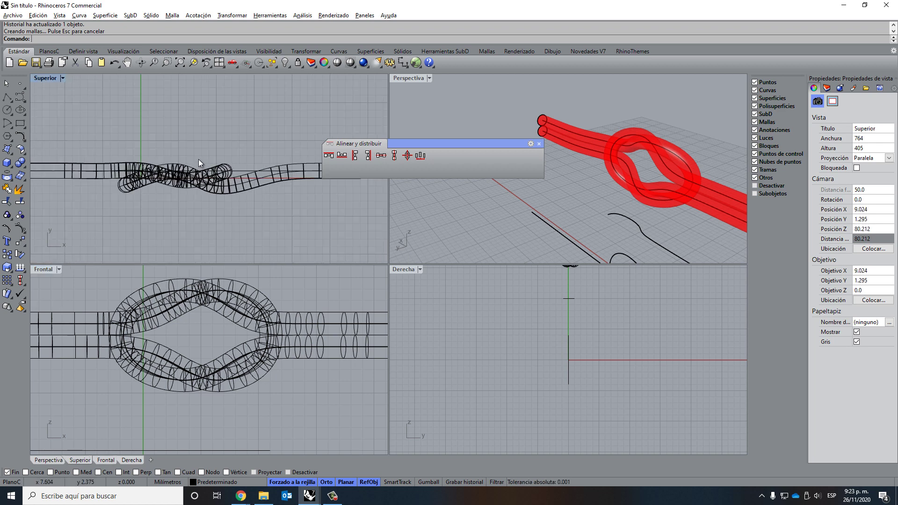
pyautogui.scroll(2, 199, 159)
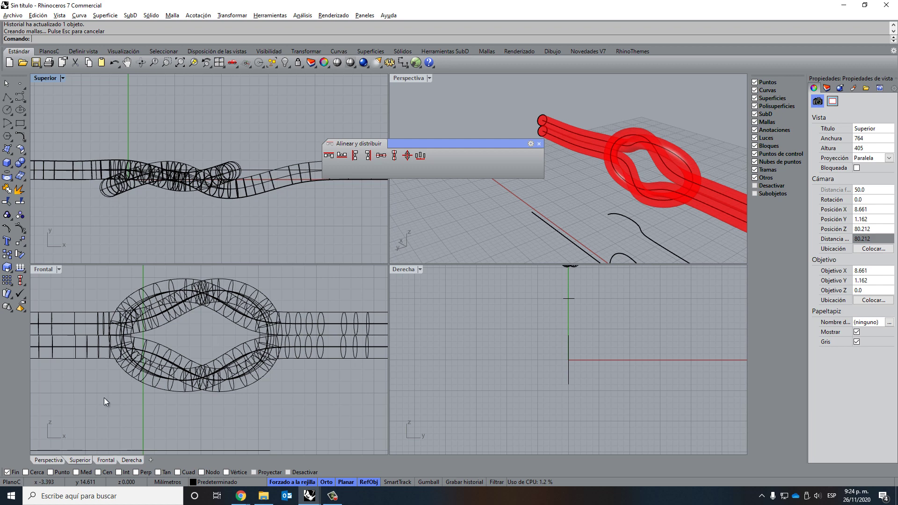
# Close the align and distribute tools and switch to Chrome to view the reference ring photo on Facebook.
pyautogui.click(539, 144)
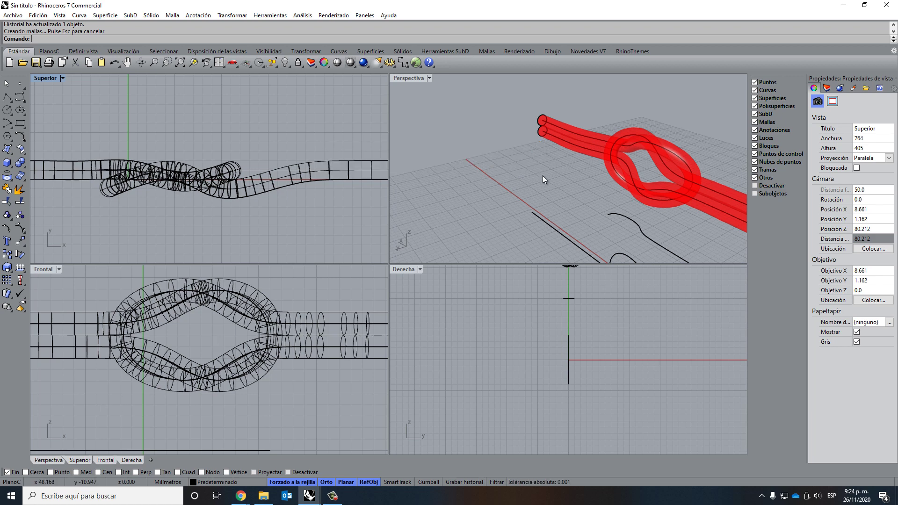
pyautogui.click(537, 185)
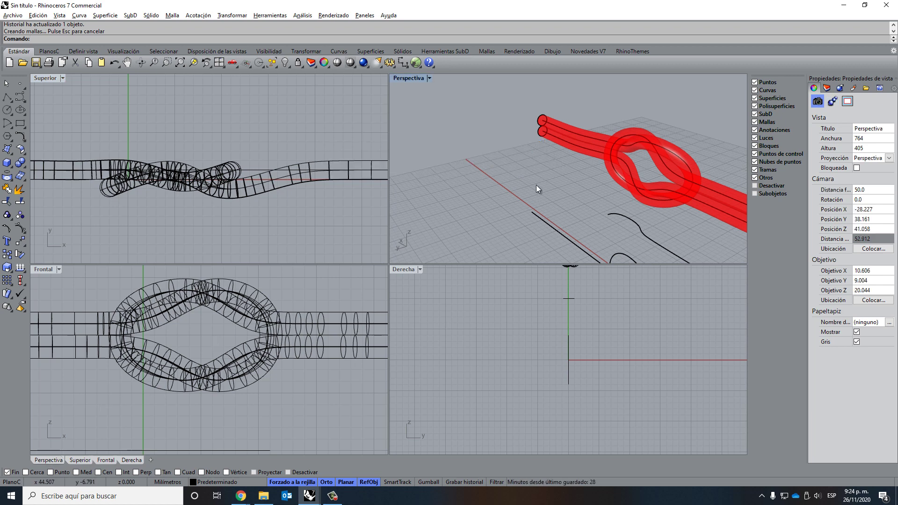
pyautogui.moveTo(241, 495)
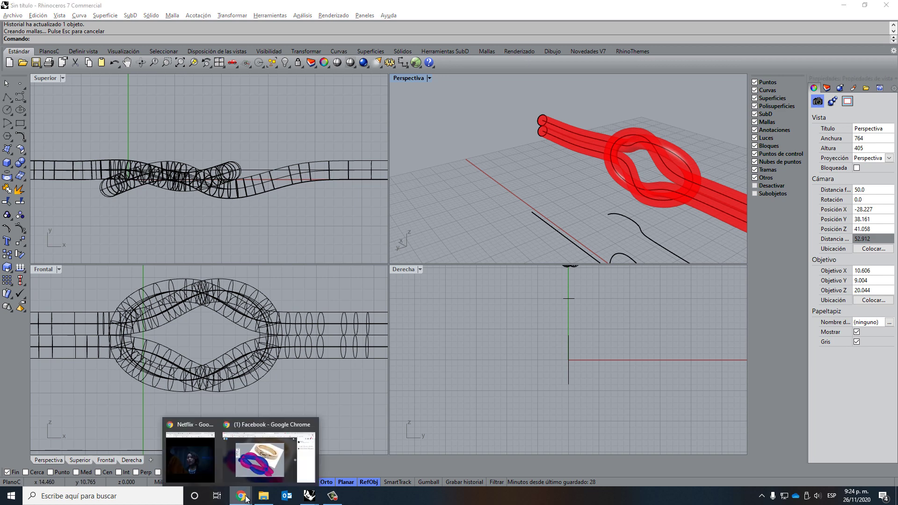
pyautogui.click(268, 461)
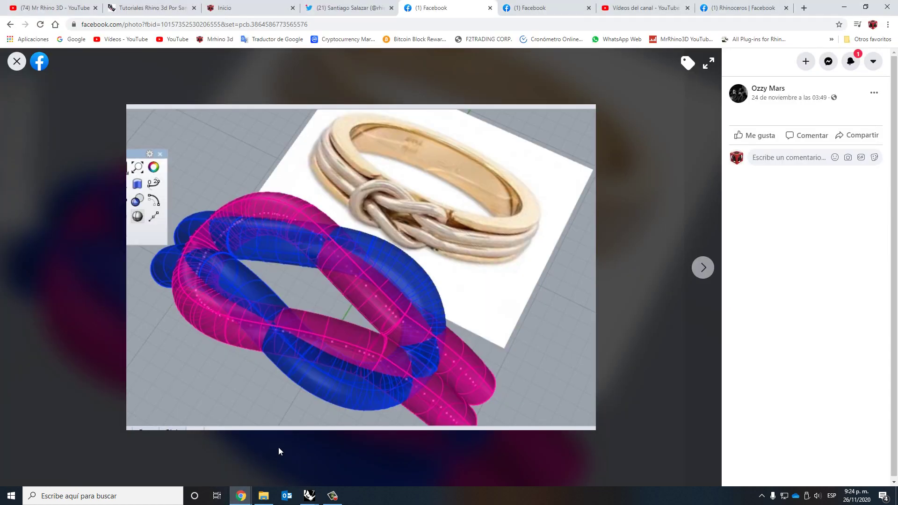
# Look over the Mr Rhino 3D YouTube channel, tutorial blog, website and Twitter profile, and return to Rhinoceros.
pyautogui.click(88, 4)
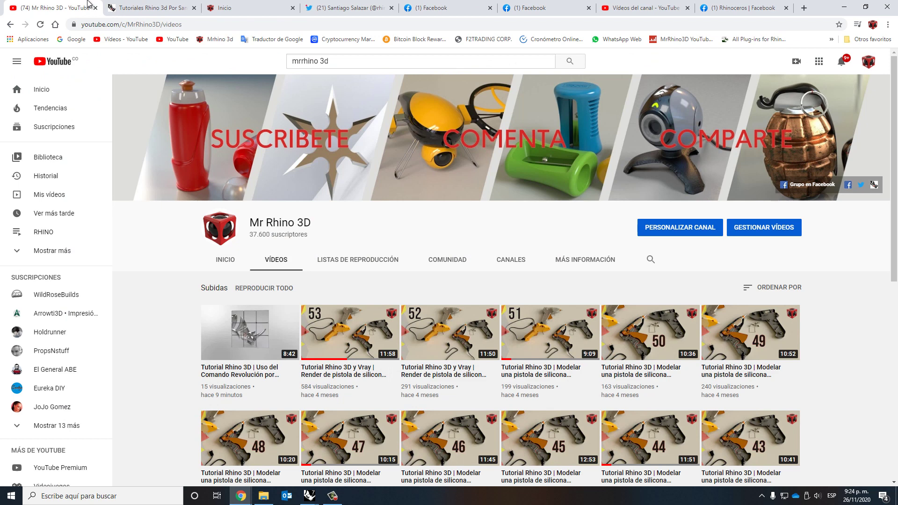
pyautogui.click(145, 5)
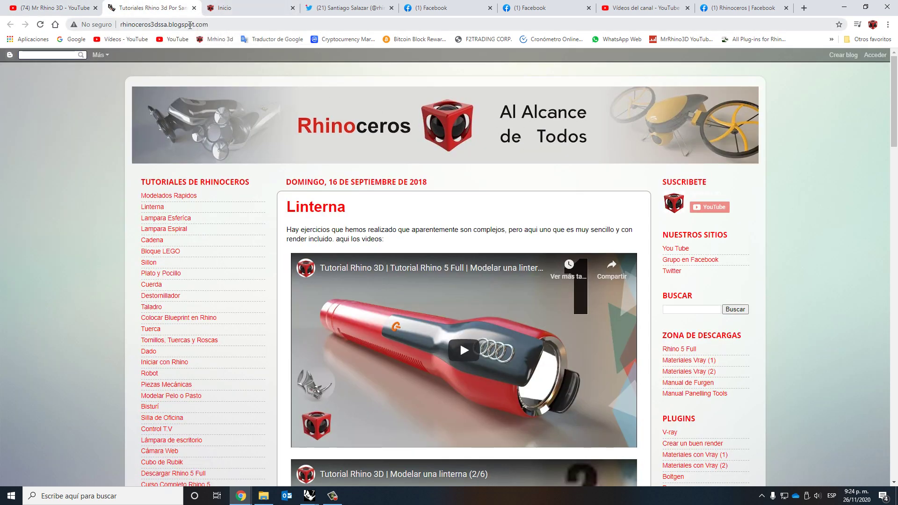
pyautogui.click(231, 11)
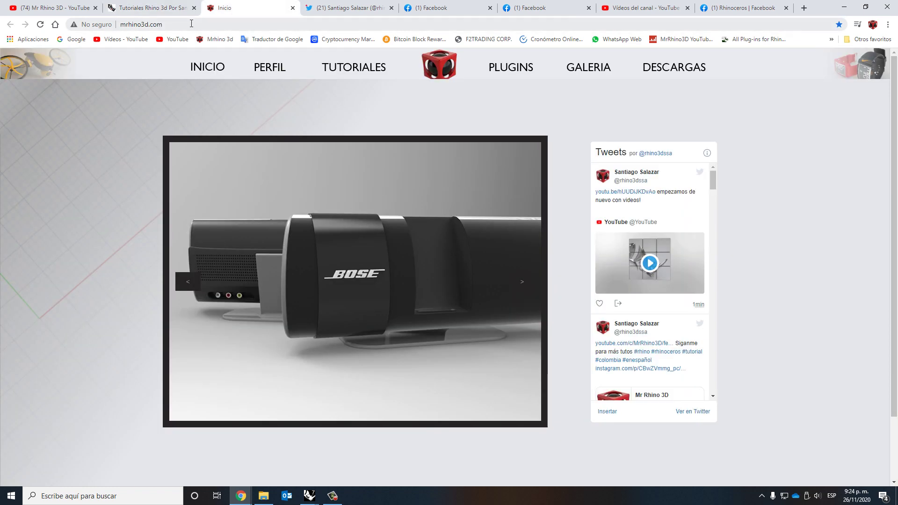
pyautogui.click(351, 12)
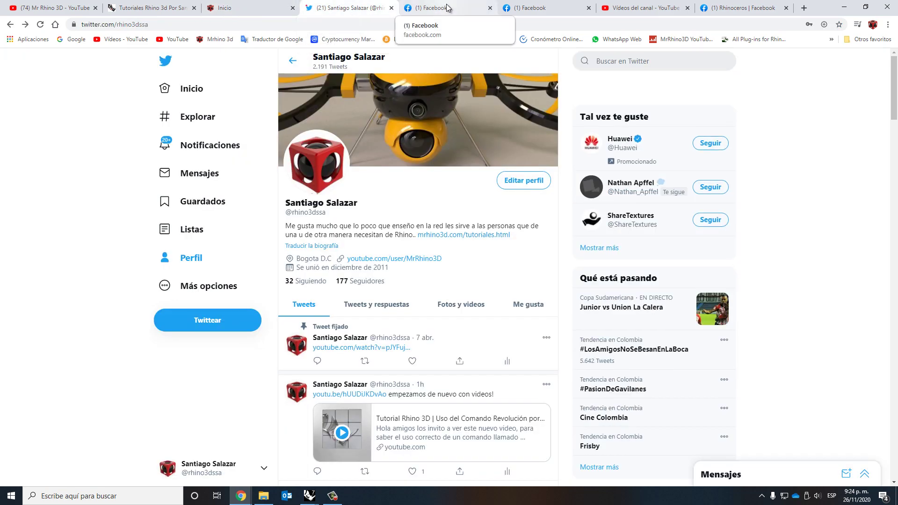
pyautogui.click(42, 7)
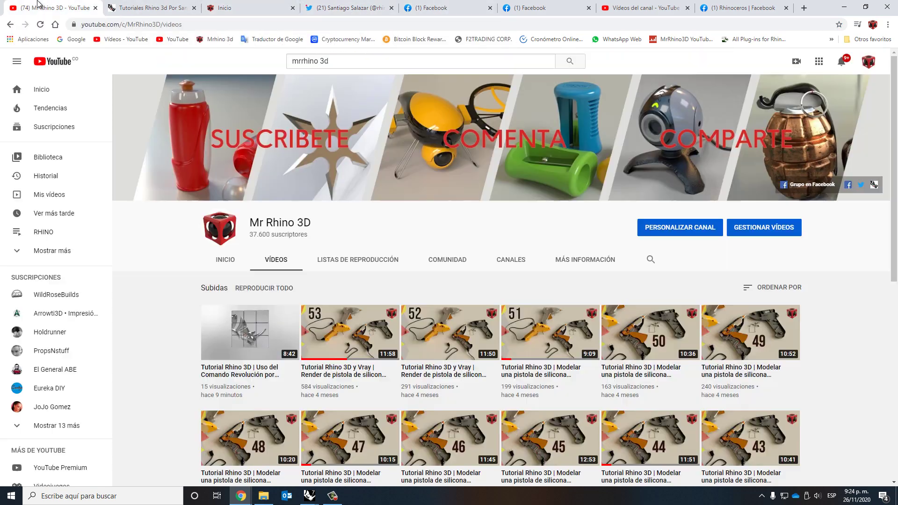
pyautogui.click(845, 7)
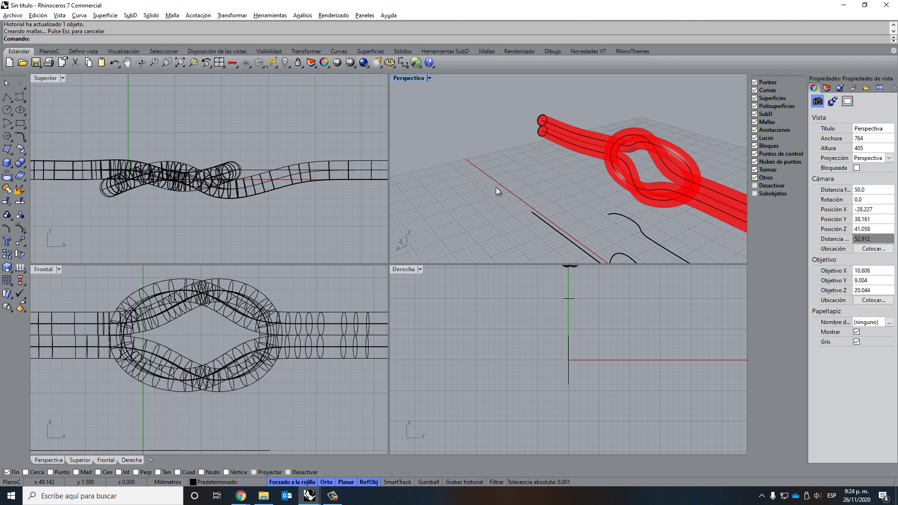